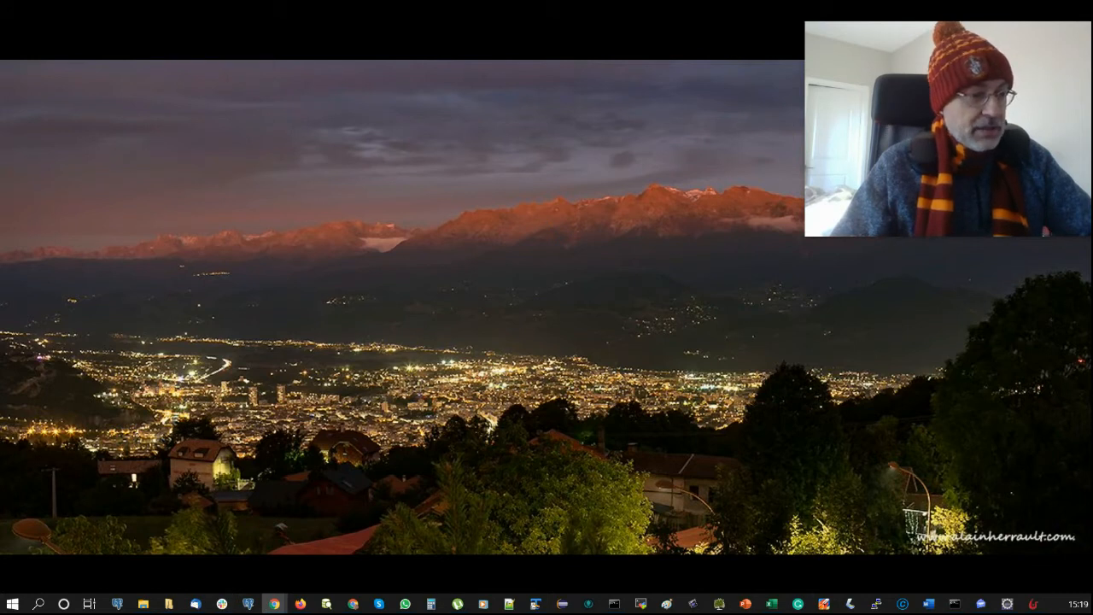
Switch to Bonita Studio, select the Employee lane and enlarge the area showing its pool variables
{"action": "left_click", "coordinate": [1033, 604]}
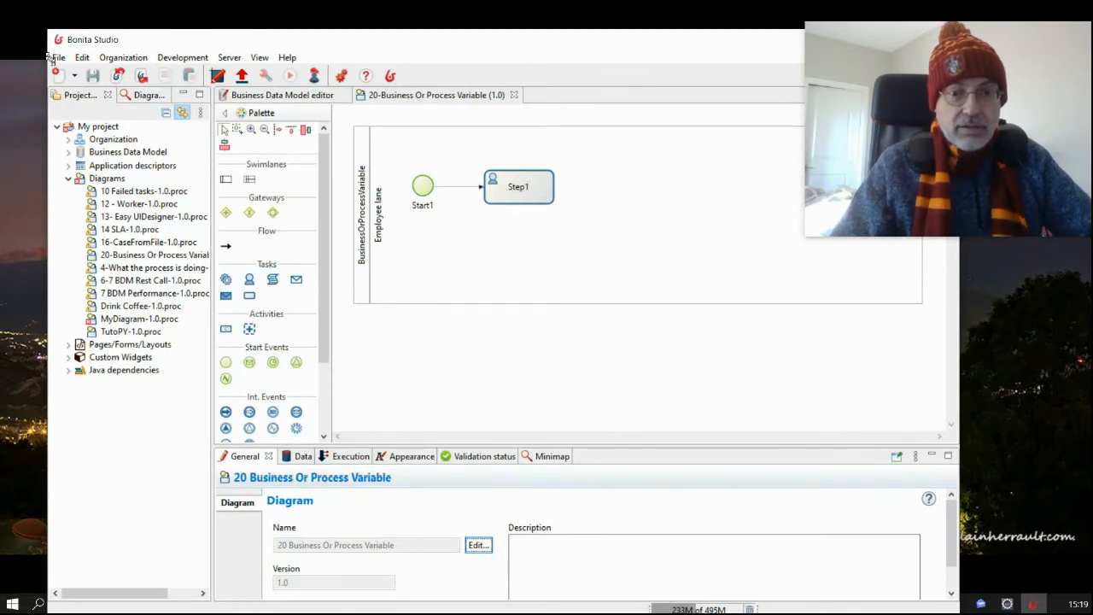
{"action": "left_click_drag", "start_coordinate": [50, 51], "coordinate": [56, 90]}
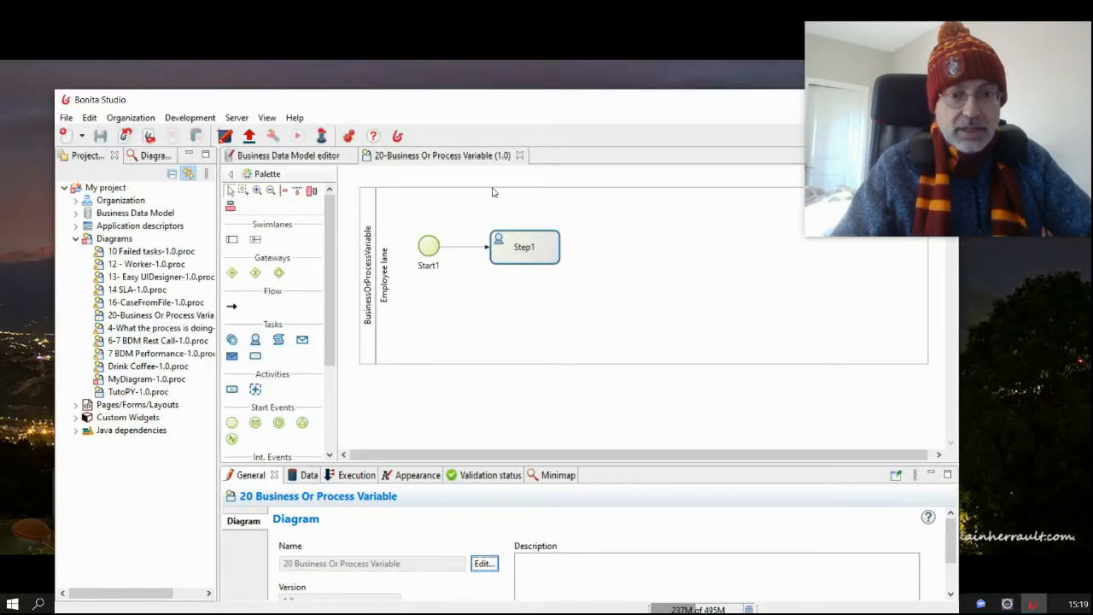
{"action": "left_click_drag", "start_coordinate": [506, 102], "coordinate": [496, 57]}
{"action": "left_click", "coordinate": [469, 322]}
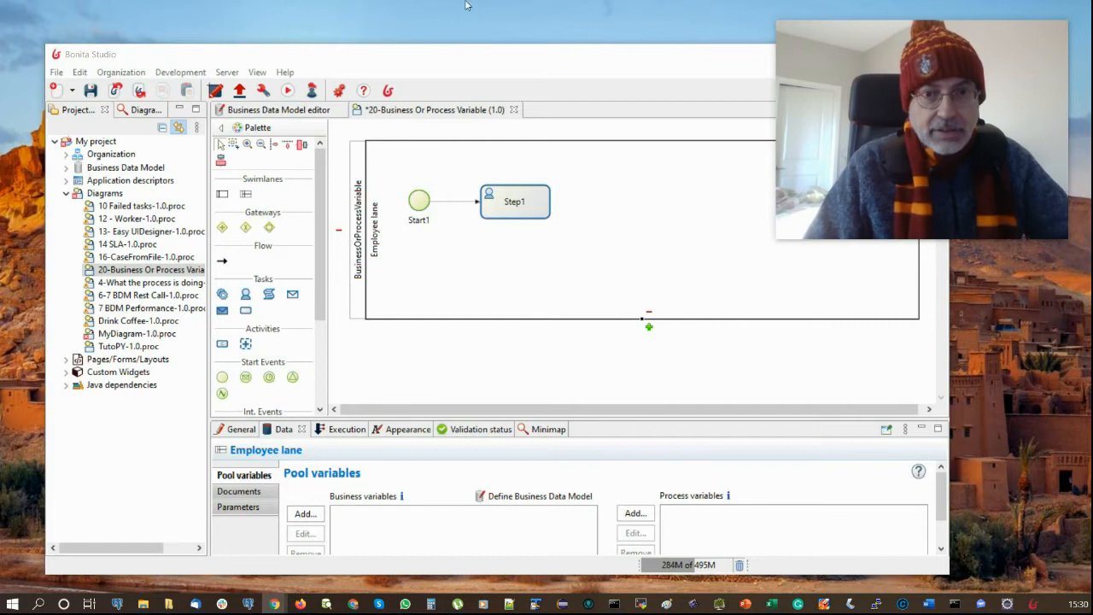
{"action": "left_click_drag", "start_coordinate": [473, 58], "coordinate": [474, 37]}
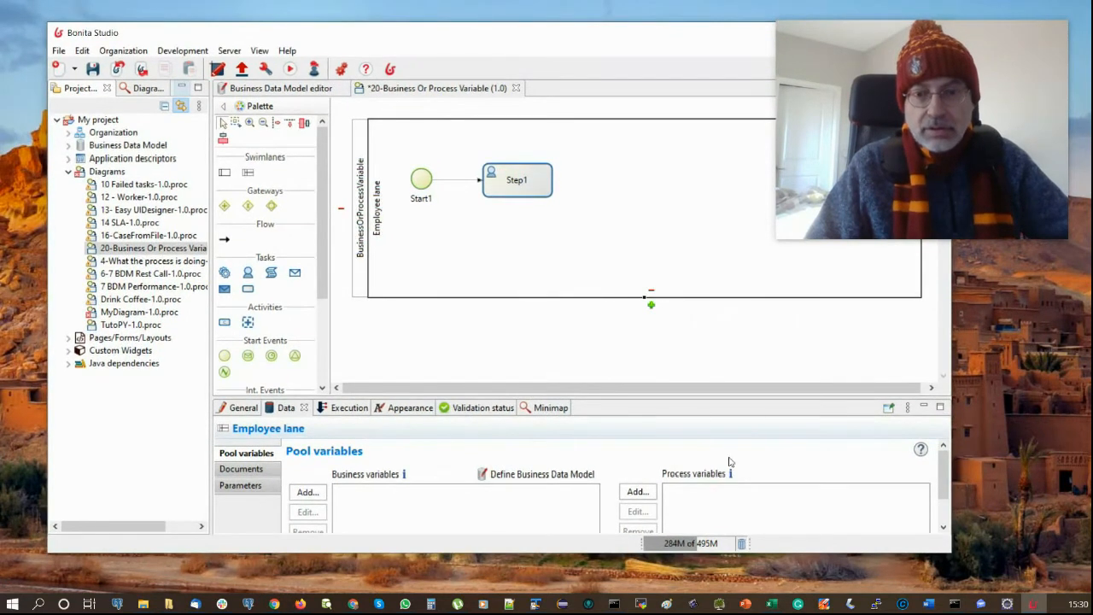
{"action": "left_click_drag", "start_coordinate": [739, 396], "coordinate": [746, 292]}
Add a process variable named firstName with the Text data type to the pool
{"action": "left_click", "coordinate": [636, 383]}
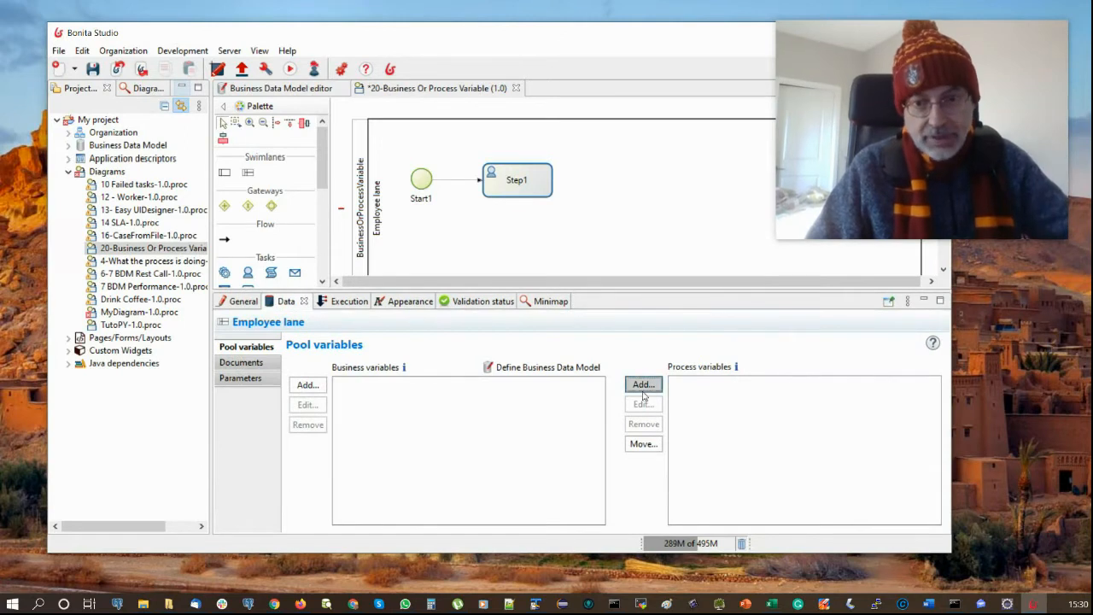
{"action": "type", "text": "firtName"}
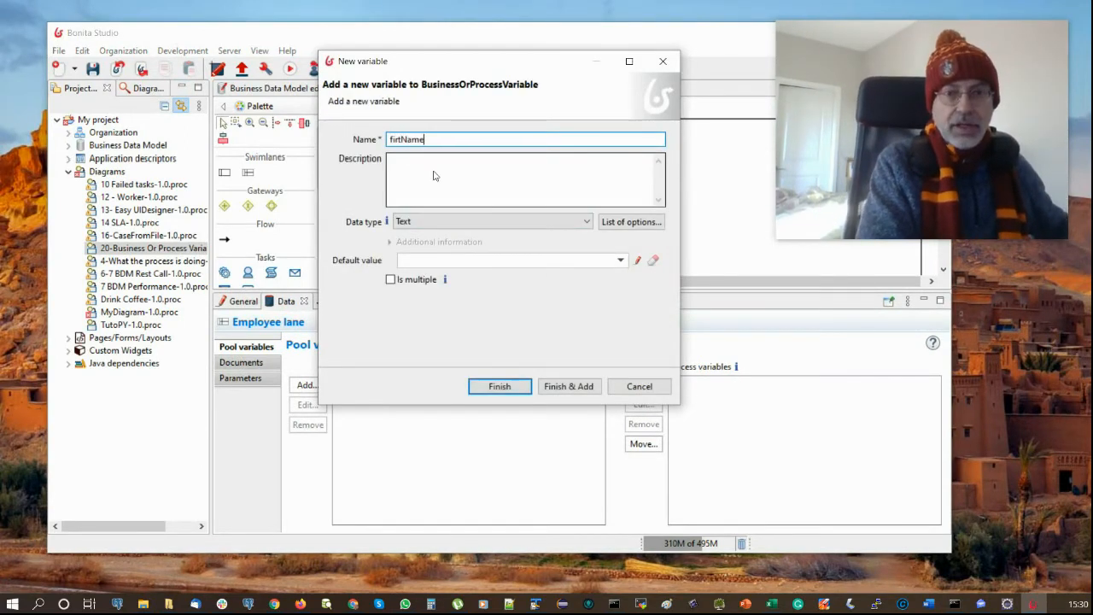
{"action": "type", "text": "s"}
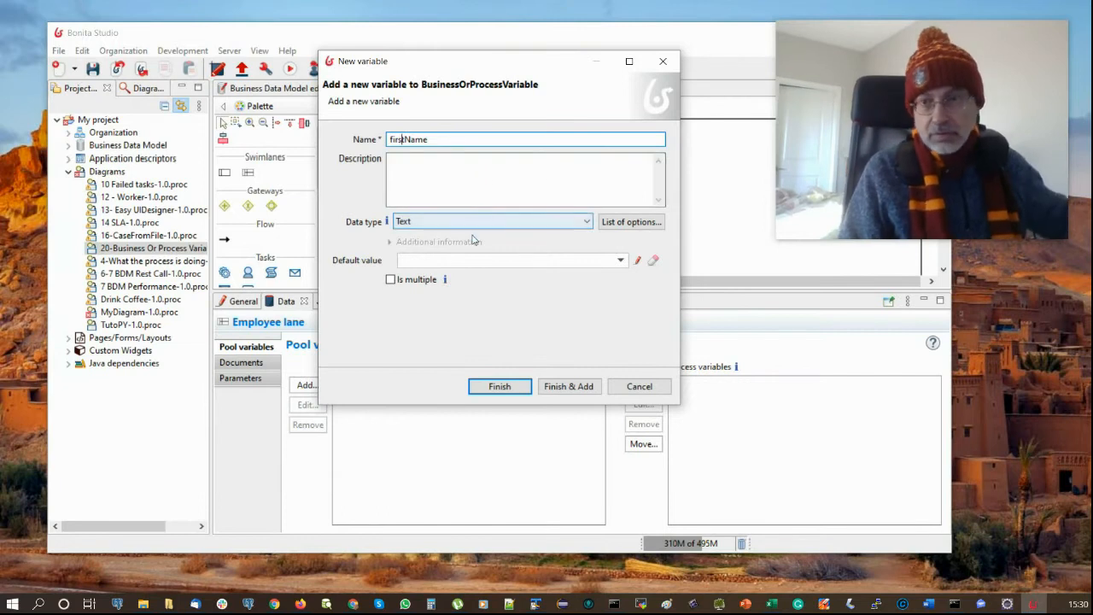
{"action": "left_click", "coordinate": [497, 385]}
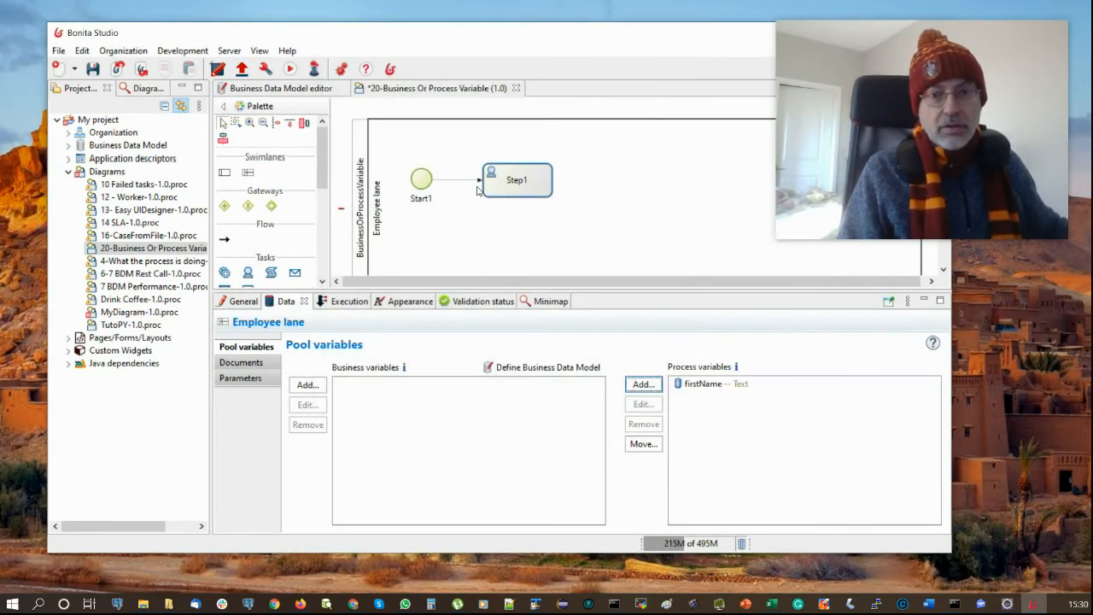
Add two more Text process variables to the pool, named lastName and email
{"action": "left_click", "coordinate": [643, 384]}
{"action": "type", "text": "lastName"}
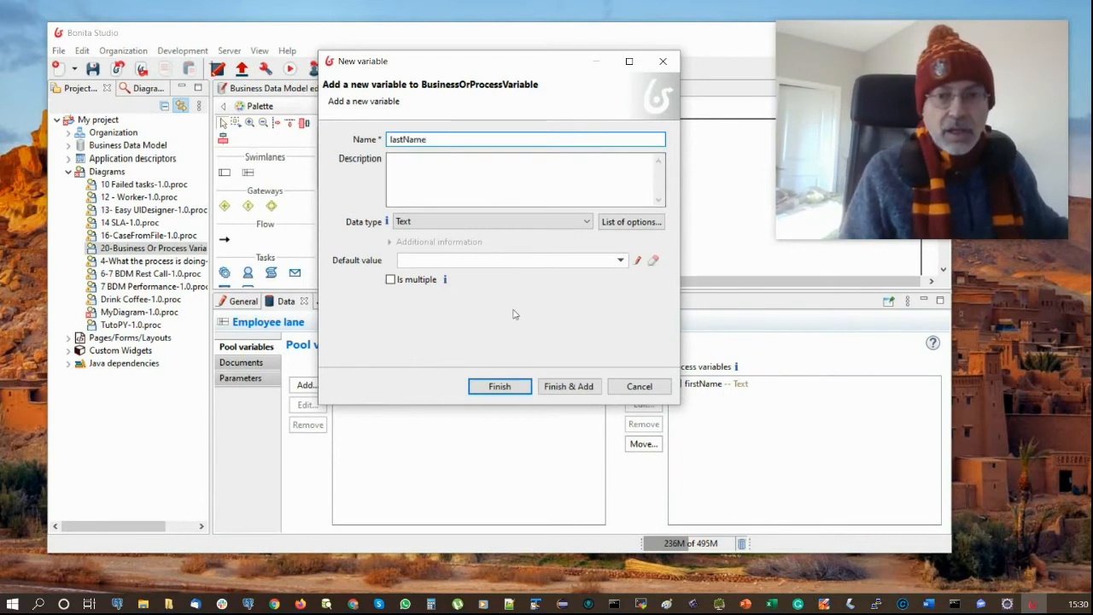
{"action": "left_click", "coordinate": [566, 386]}
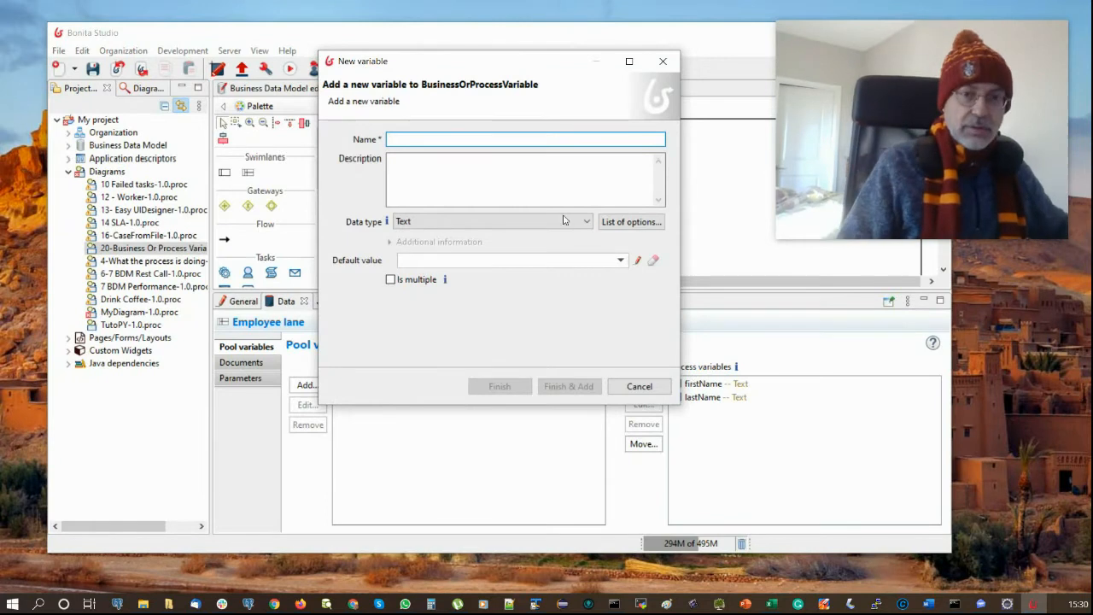
{"action": "type", "text": "email"}
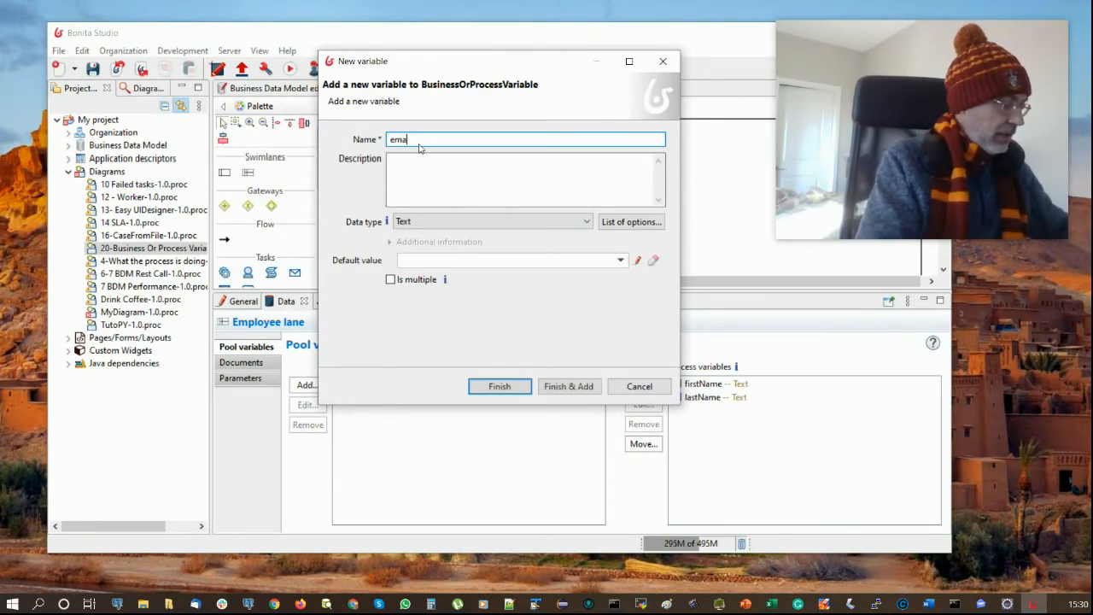
{"action": "left_click", "coordinate": [501, 386]}
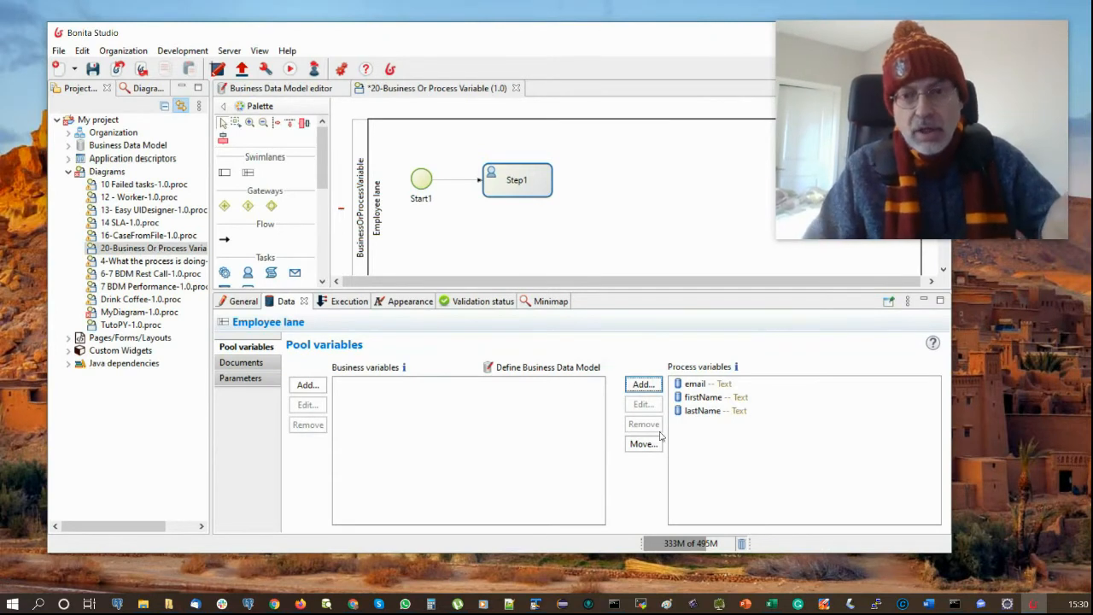
Rename the firstName process variable as firstNameOfEmployee
{"action": "double_click", "coordinate": [701, 398]}
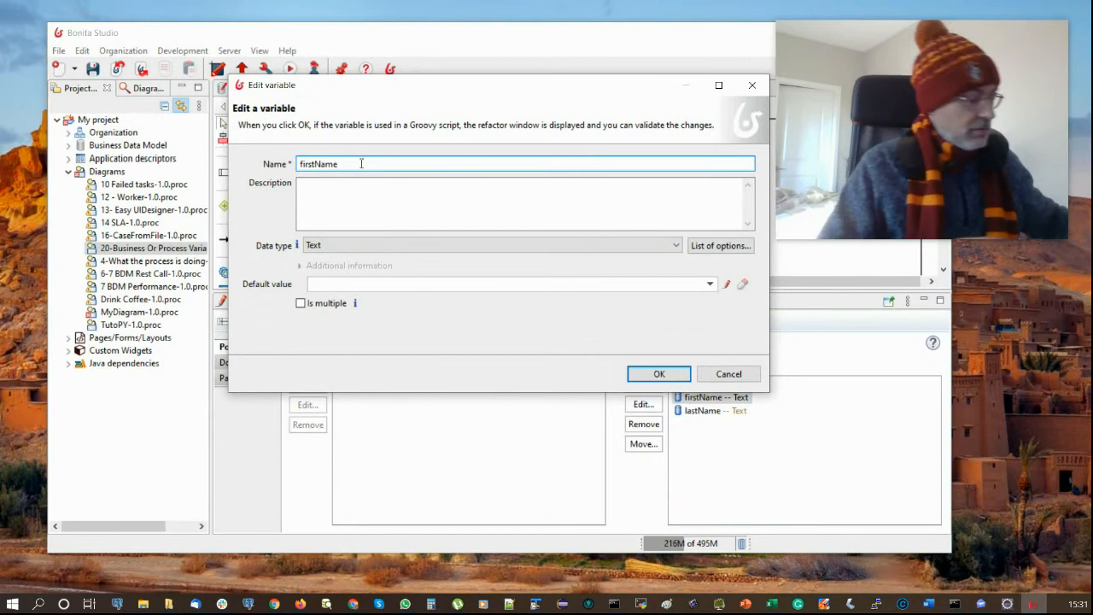
{"action": "type", "text": "OfEmployee"}
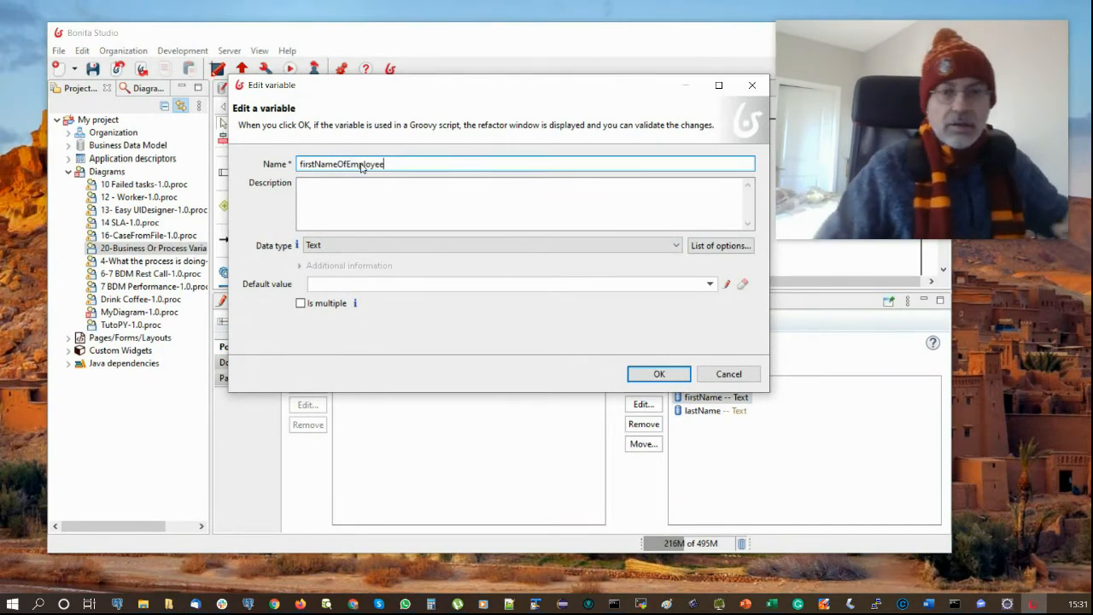
{"action": "left_click", "coordinate": [668, 375]}
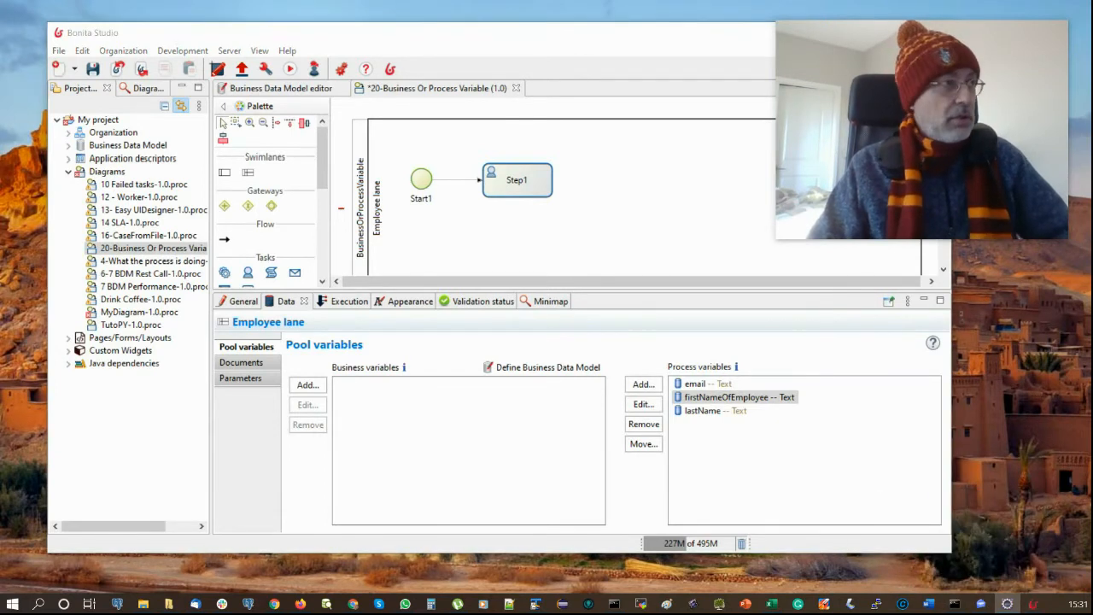
Switch to Eclipse and review the fields and methods of the Contact Java class
{"action": "left_click", "coordinate": [1008, 603]}
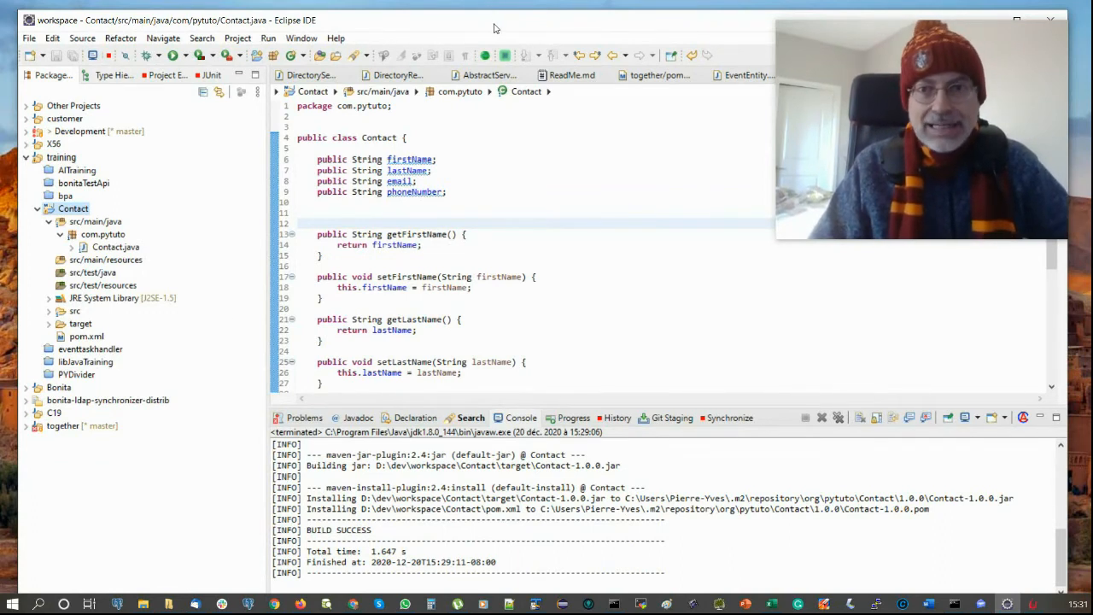
{"action": "left_click_drag", "start_coordinate": [449, 65], "coordinate": [0, 200]}
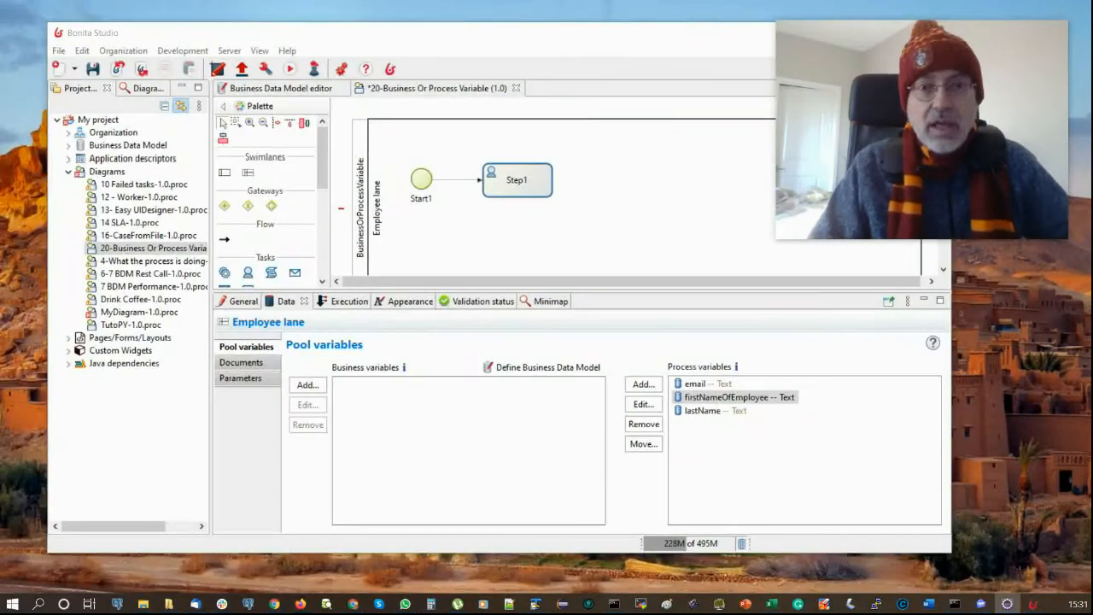
Check the project's managed dependencies in Bonita Studio for the Contact-1.0.0 jar, leaving the list unmodified
{"action": "left_click", "coordinate": [181, 53]}
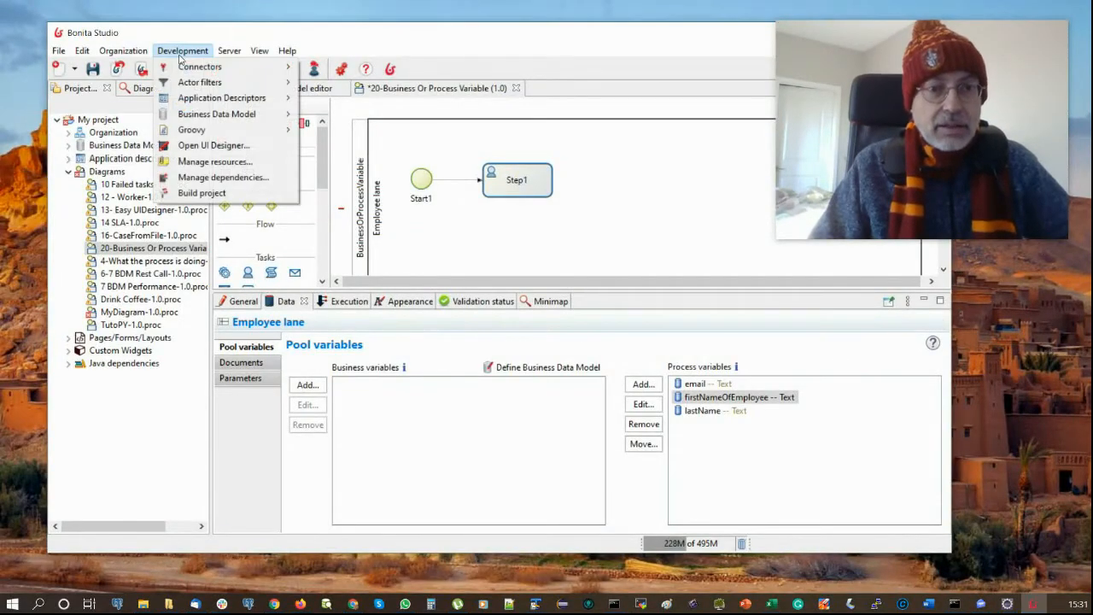
{"action": "left_click", "coordinate": [247, 178]}
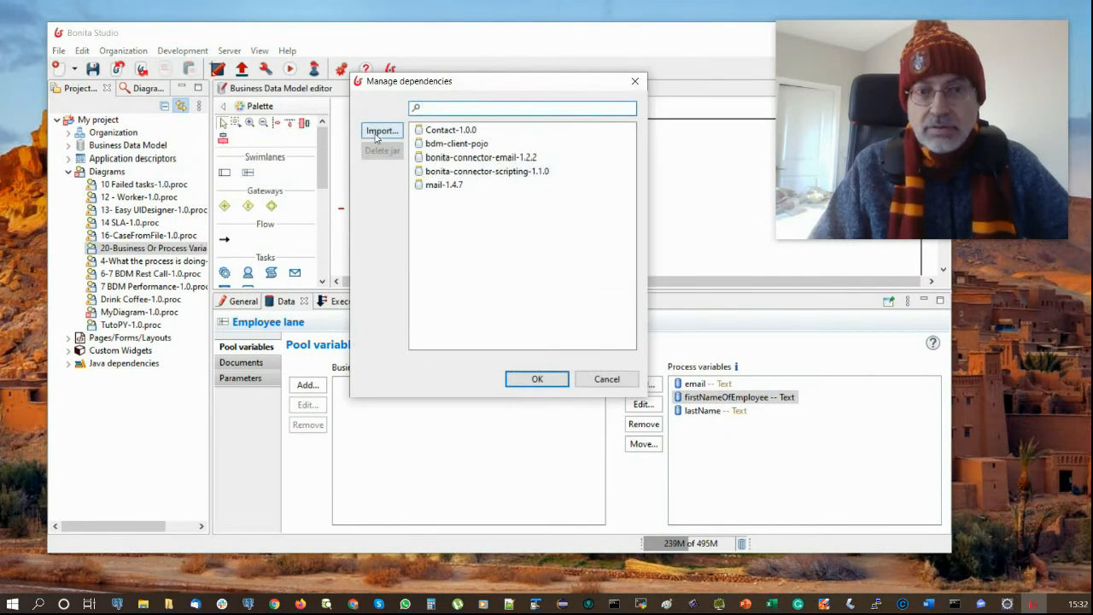
{"action": "left_click", "coordinate": [440, 130]}
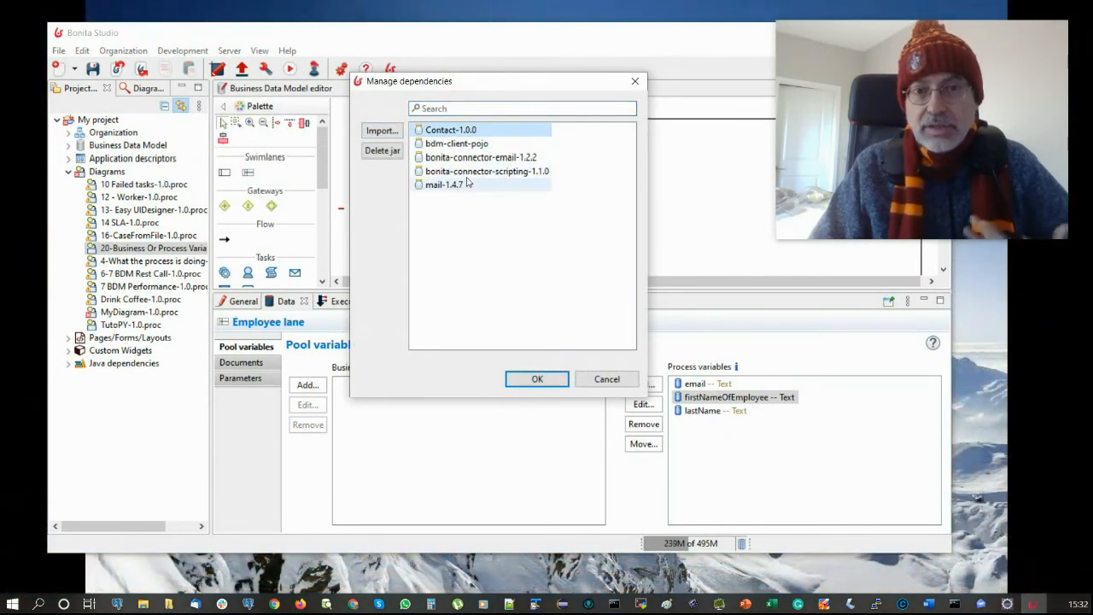
{"action": "left_click", "coordinate": [607, 379]}
Add a process variable named employeeContact as a Java Object of class com.pytuto.Contact
{"action": "left_click", "coordinate": [643, 386]}
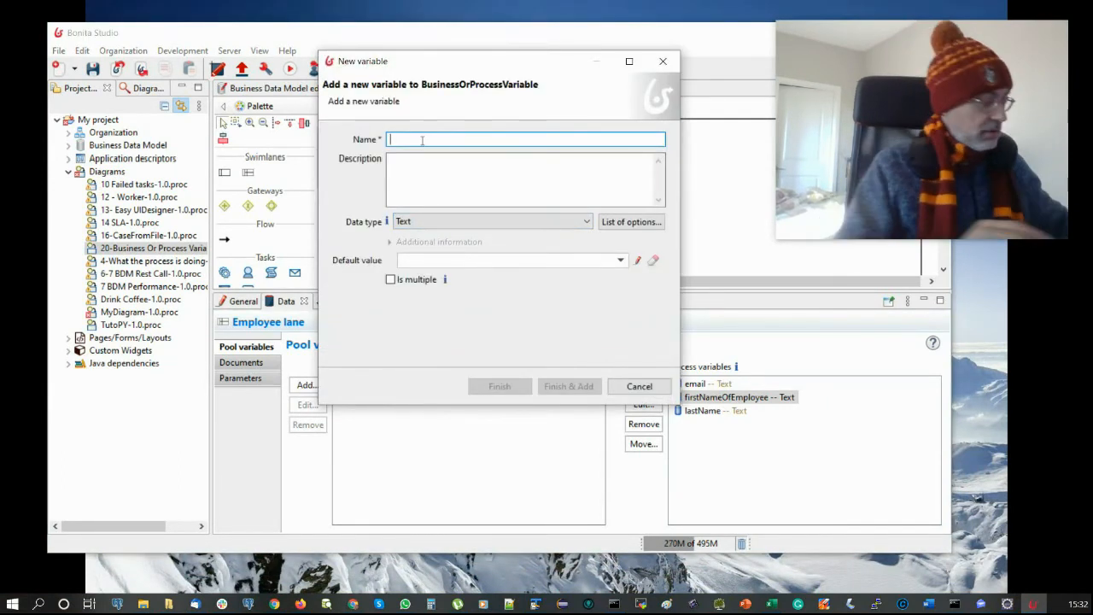
{"action": "type", "text": "employeeContact"}
{"action": "left_click", "coordinate": [483, 222]}
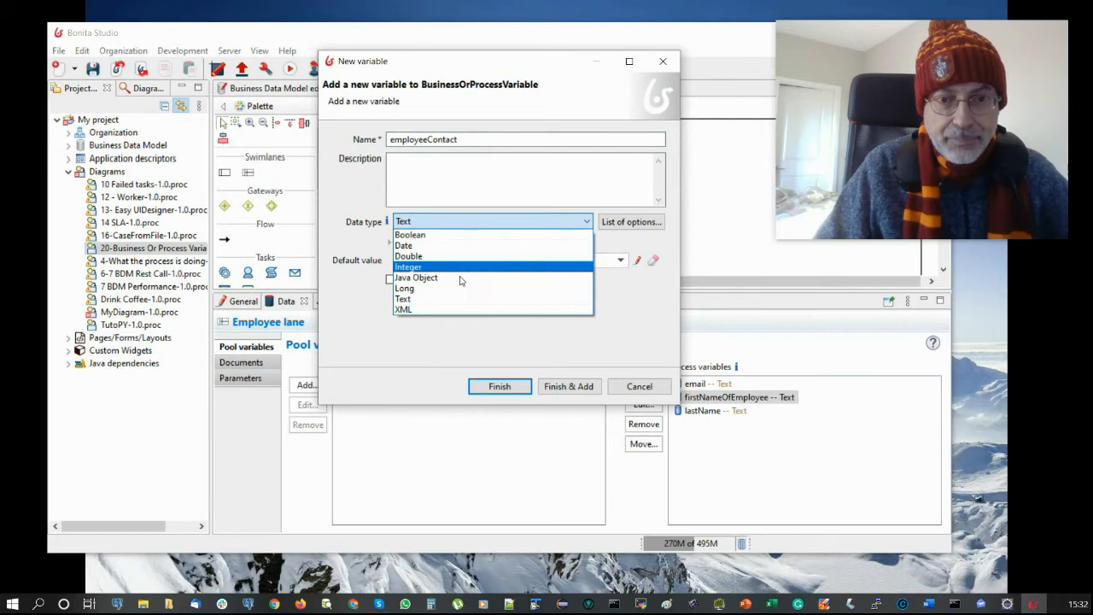
{"action": "left_click", "coordinate": [457, 278]}
{"action": "left_click", "coordinate": [643, 257]}
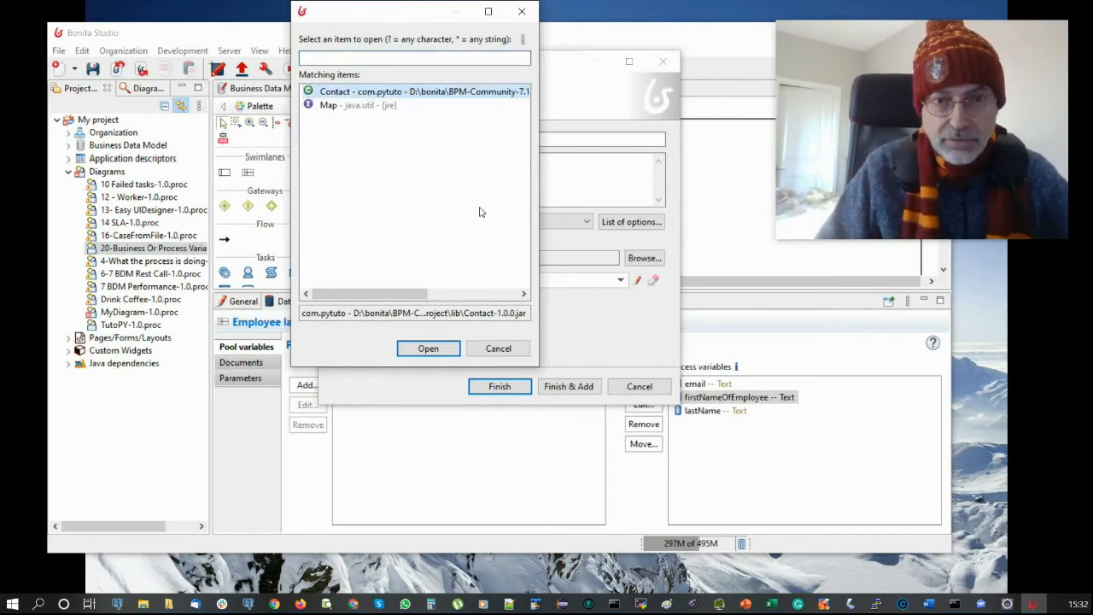
{"action": "left_click", "coordinate": [433, 352]}
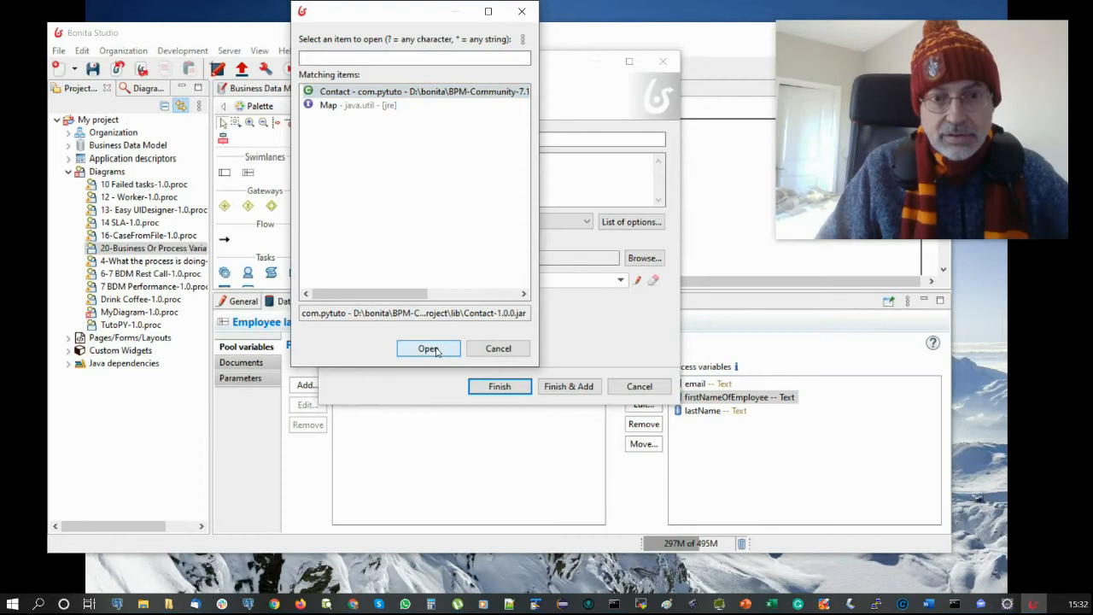
{"action": "left_click", "coordinate": [509, 391]}
Remove the email, firstNameOfEmployee and lastName process variables from the pool
{"action": "left_click", "coordinate": [697, 385]}
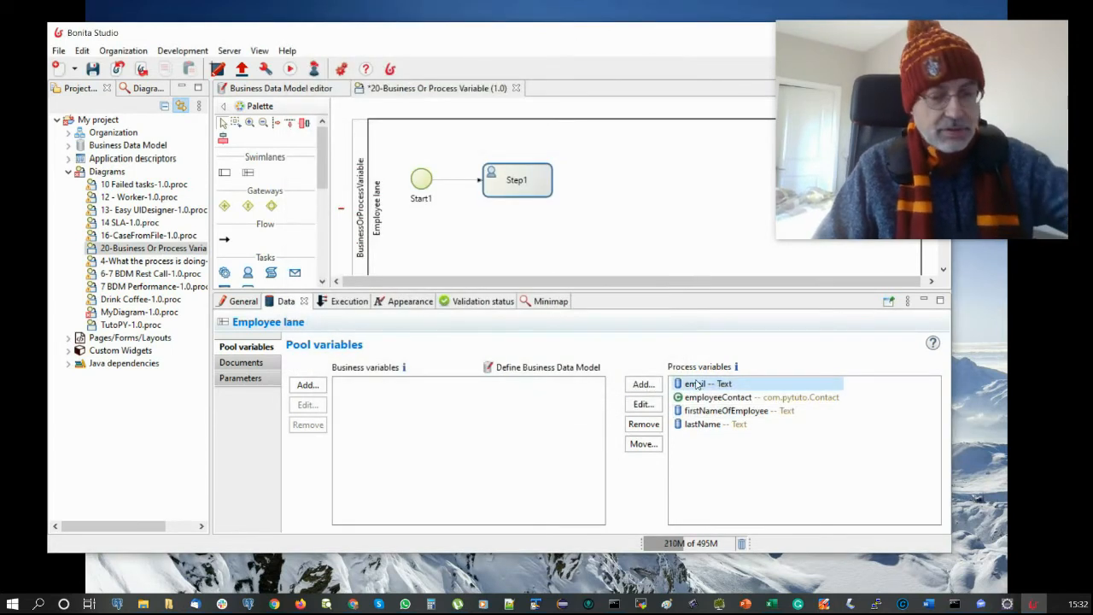
{"action": "key", "text": "Delete"}
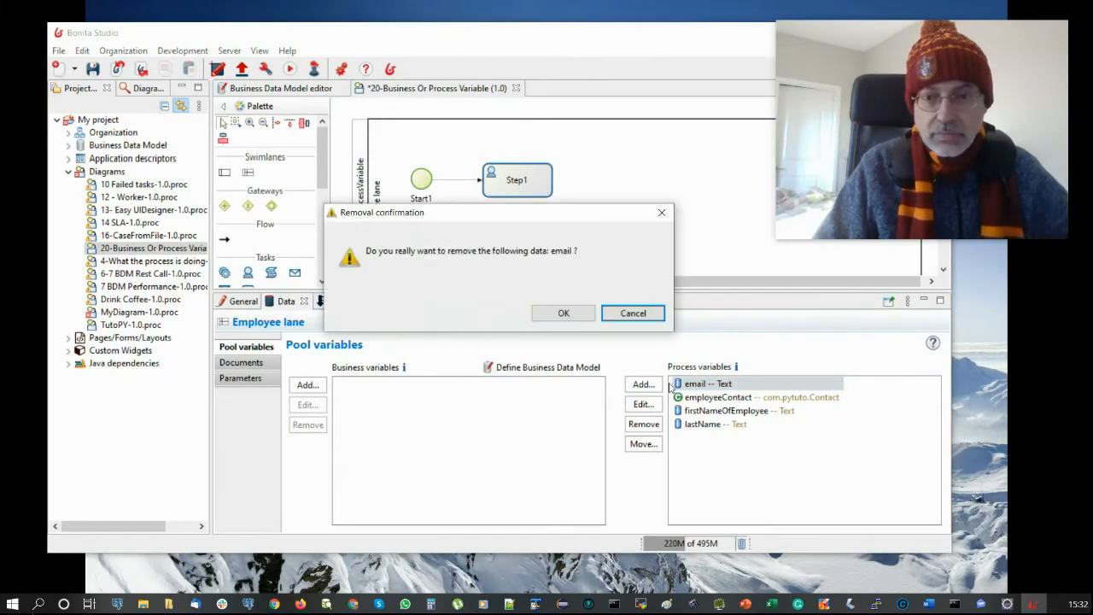
{"action": "left_click", "coordinate": [563, 315]}
{"action": "left_click", "coordinate": [707, 400]}
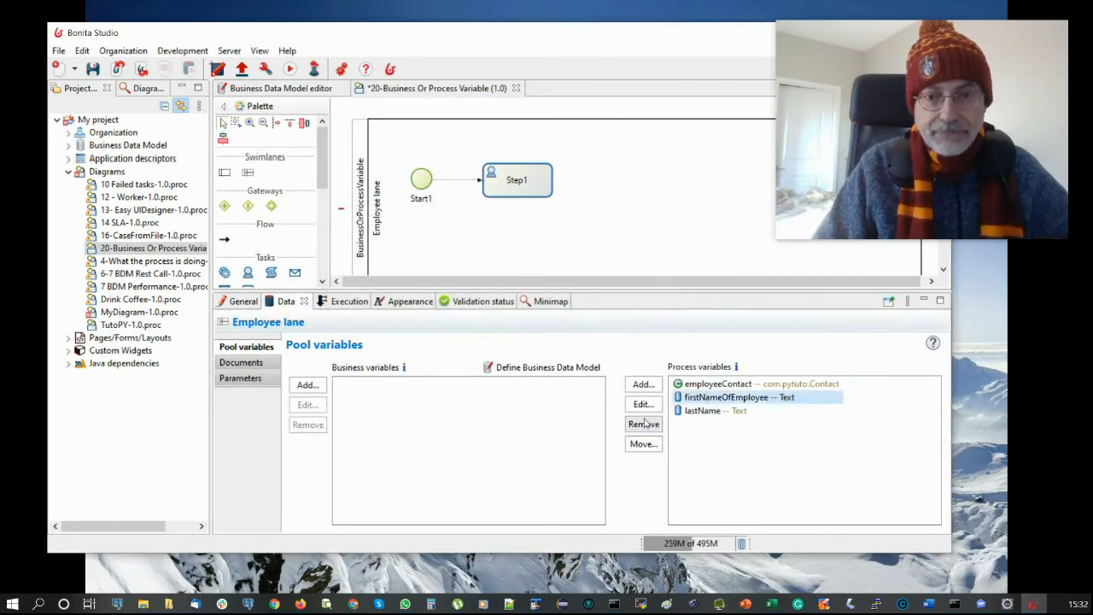
{"action": "left_click", "coordinate": [645, 425]}
{"action": "left_click", "coordinate": [564, 312]}
{"action": "left_click", "coordinate": [709, 397]}
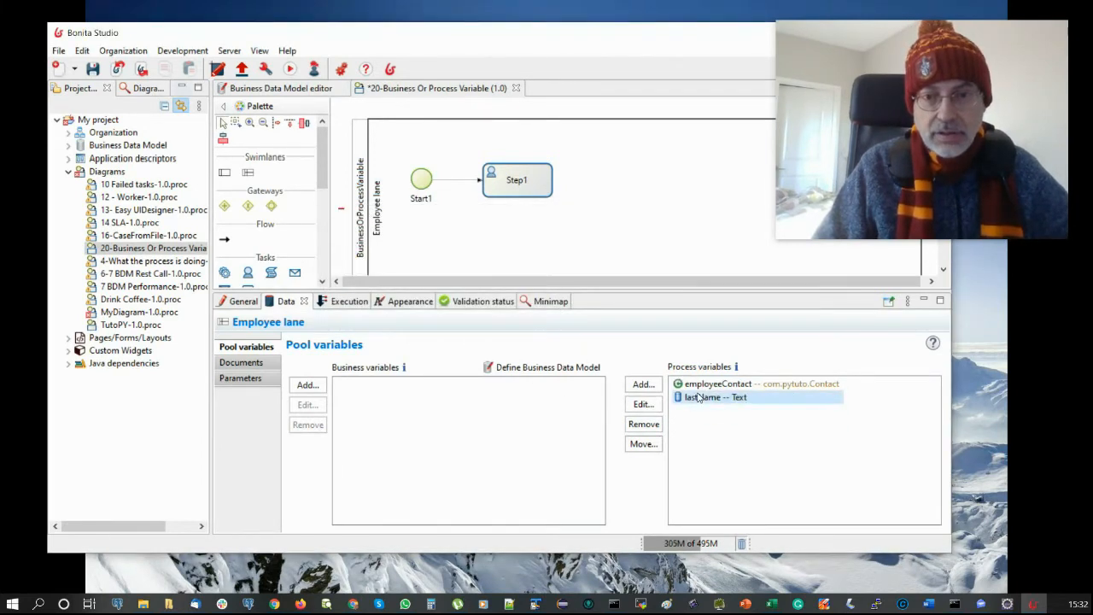
{"action": "key", "text": "Delete"}
{"action": "left_click", "coordinate": [566, 313]}
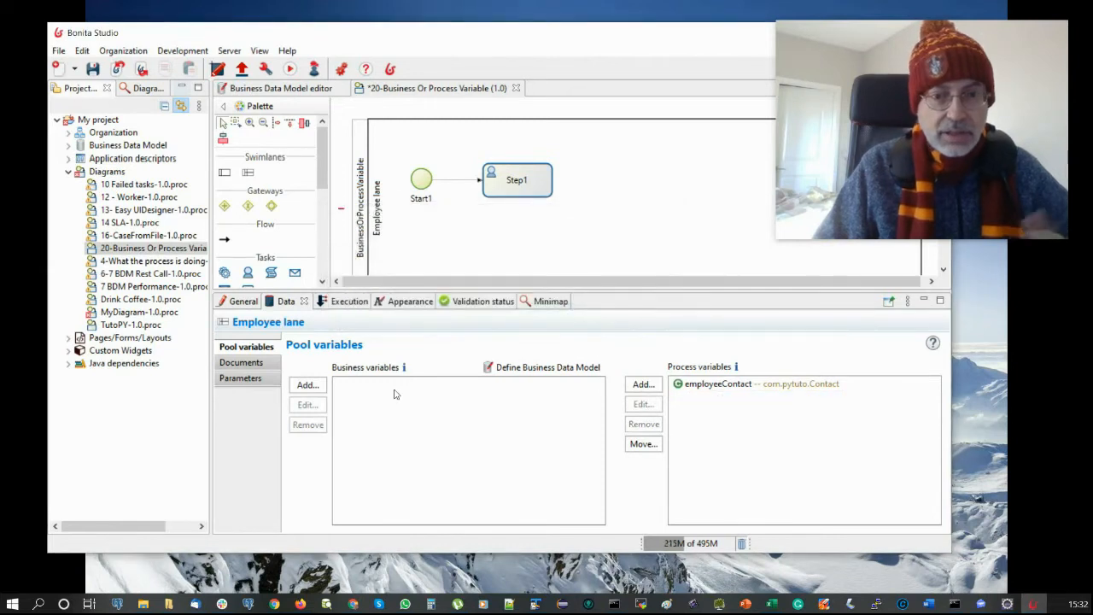
Start a new process variable for the pool and name it contactManager
{"action": "left_click", "coordinate": [645, 385]}
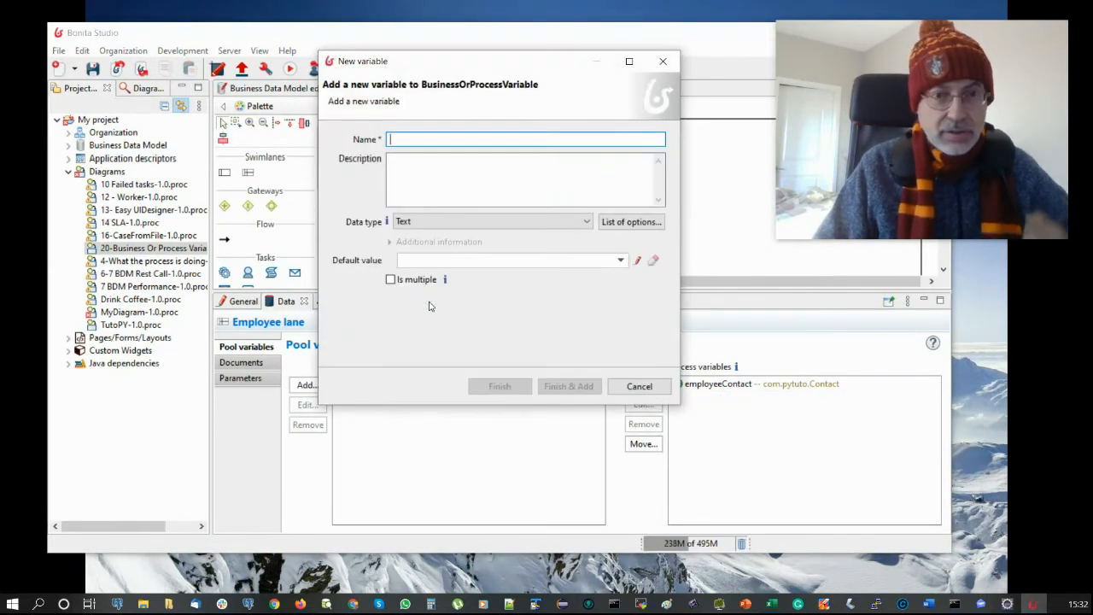
{"action": "type", "text": "contactMabnager"}
{"action": "key", "text": "Left"}
{"action": "key", "text": "Left"}
{"action": "key", "text": "Left"}
{"action": "key", "text": "Left"}
{"action": "key", "text": "Left"}
{"action": "key", "text": "BackSpace"}
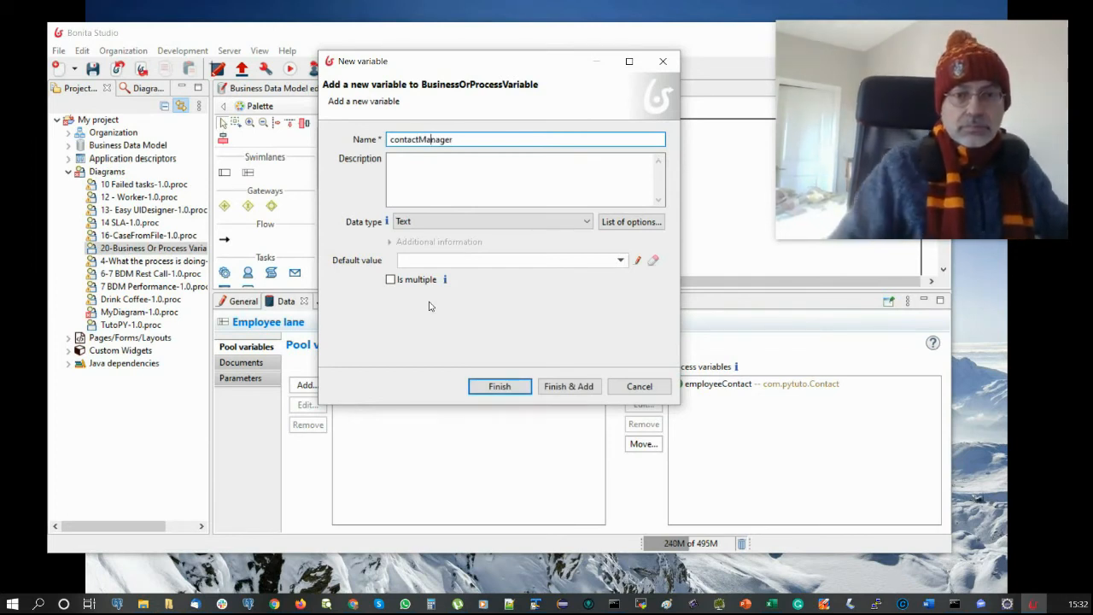
{"action": "left_click", "coordinate": [638, 260]}
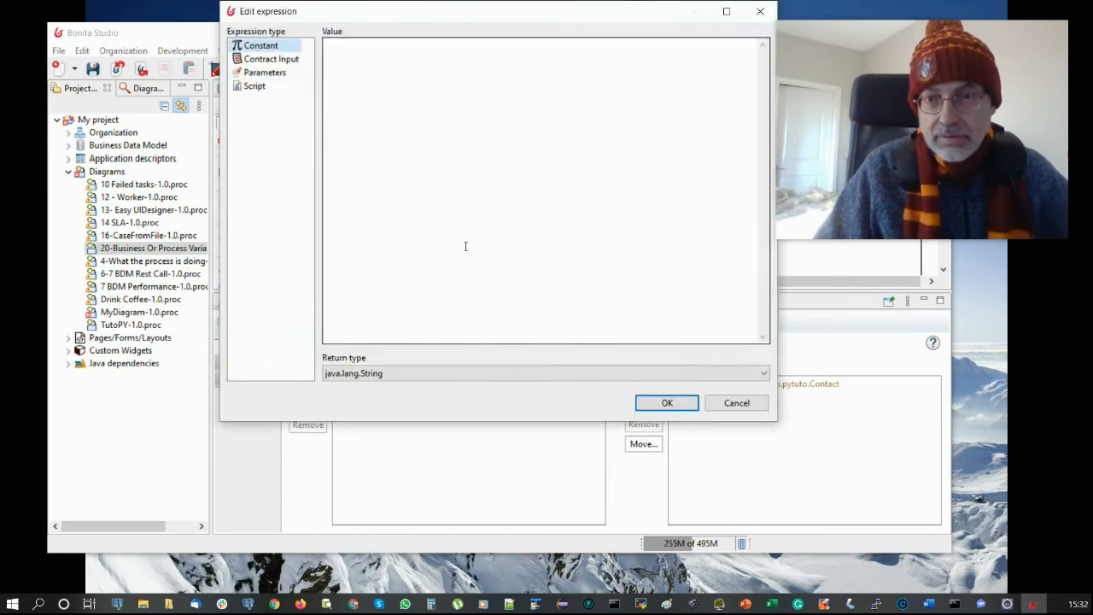
{"action": "left_click", "coordinate": [254, 86]}
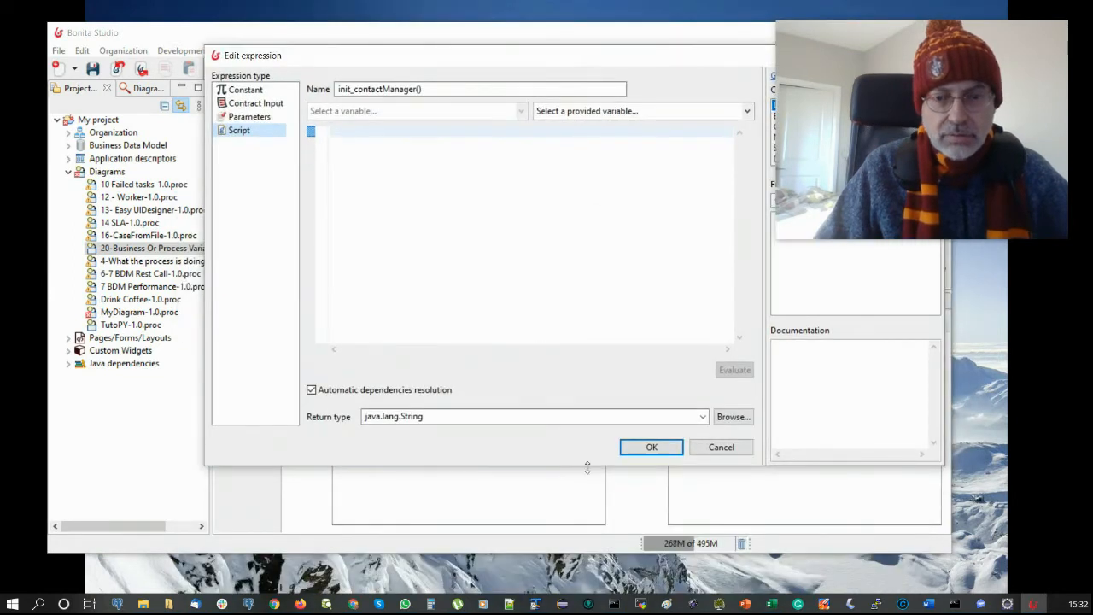
{"action": "left_click", "coordinate": [721, 447]}
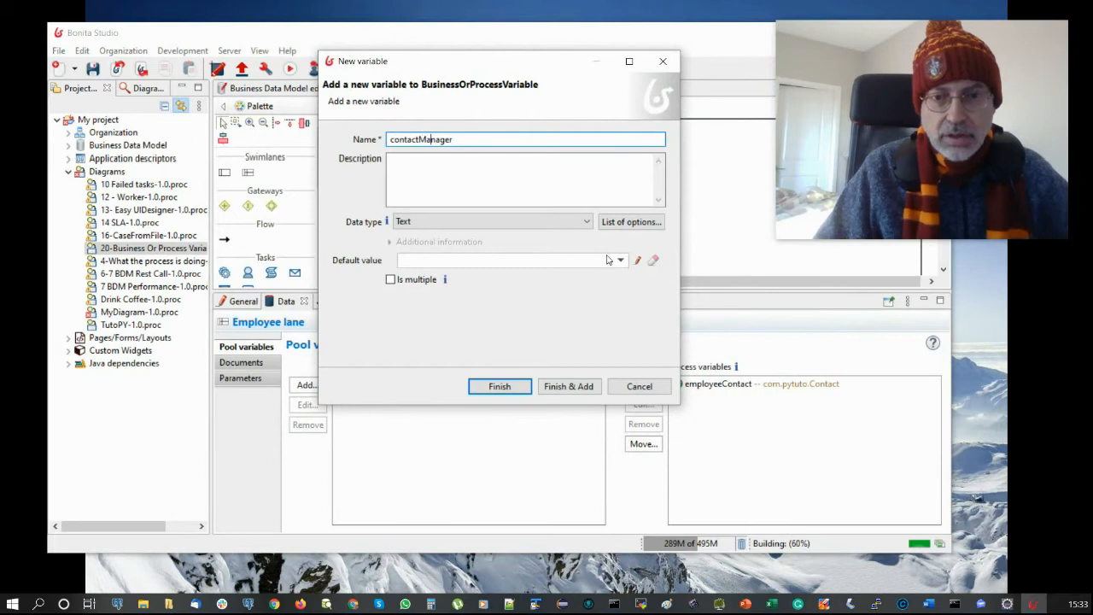
Make contactManager a Java Object of class com.pytuto.Contact with the default value script init_contactManager(), and finish adding the variable
{"action": "left_click", "coordinate": [493, 221]}
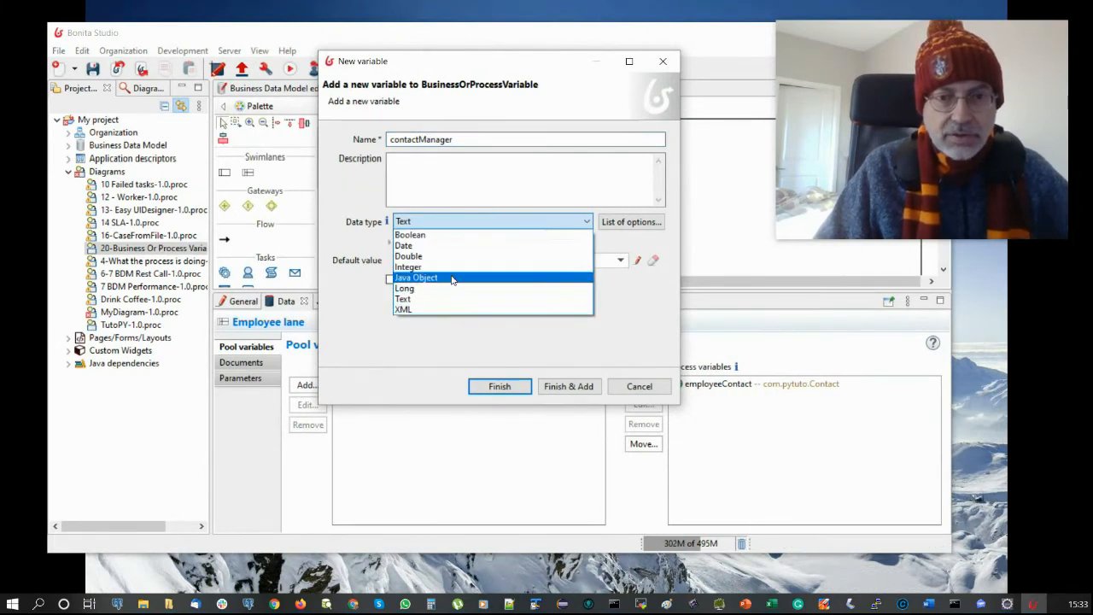
{"action": "left_click", "coordinate": [444, 277]}
{"action": "left_click", "coordinate": [642, 256]}
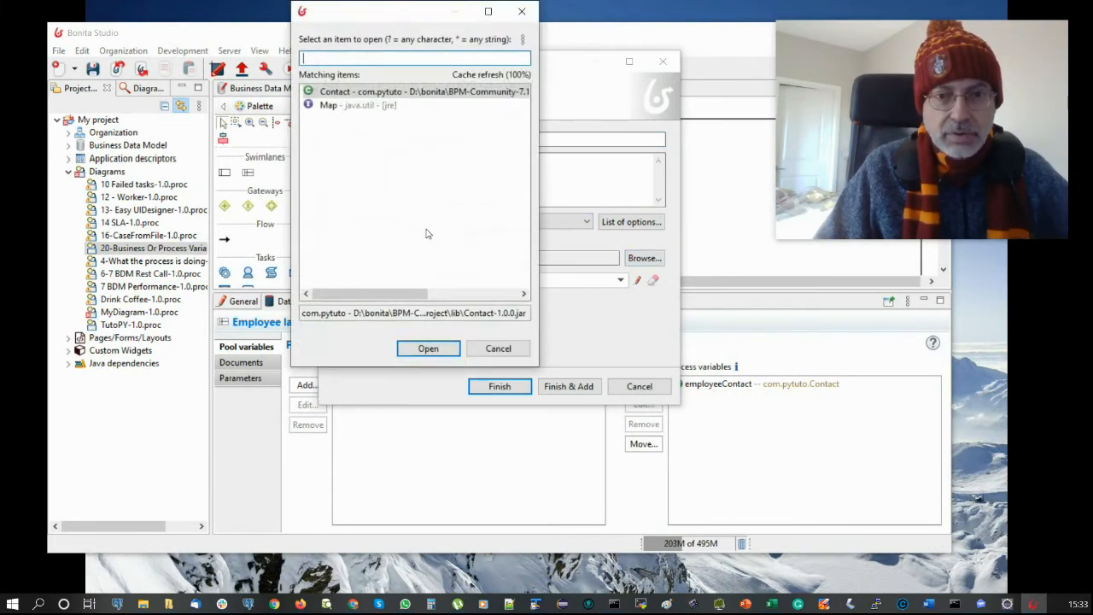
{"action": "left_click", "coordinate": [423, 348]}
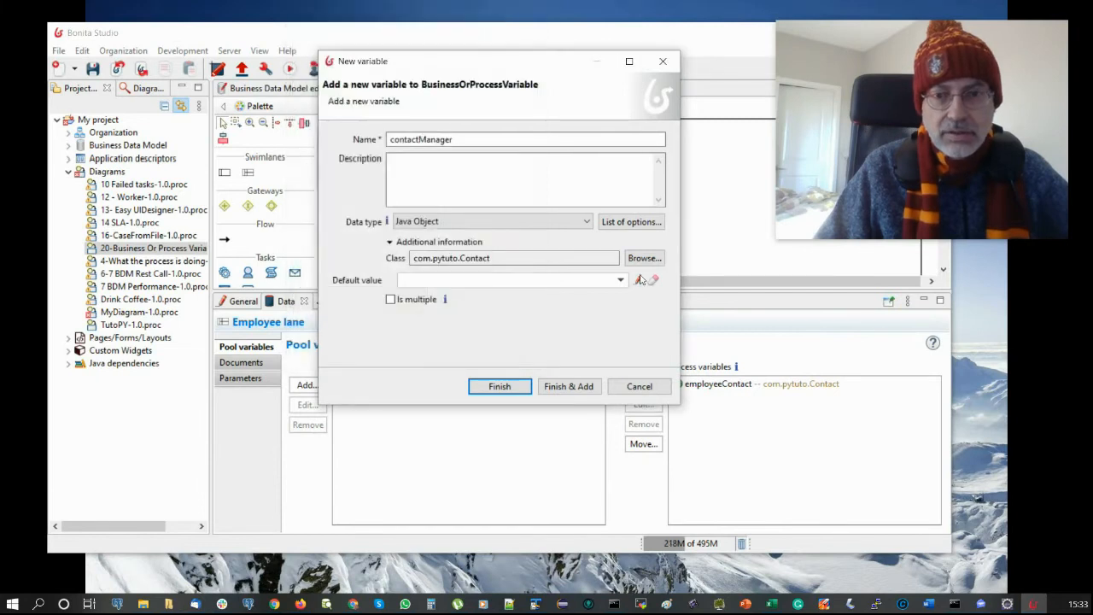
{"action": "left_click", "coordinate": [637, 280]}
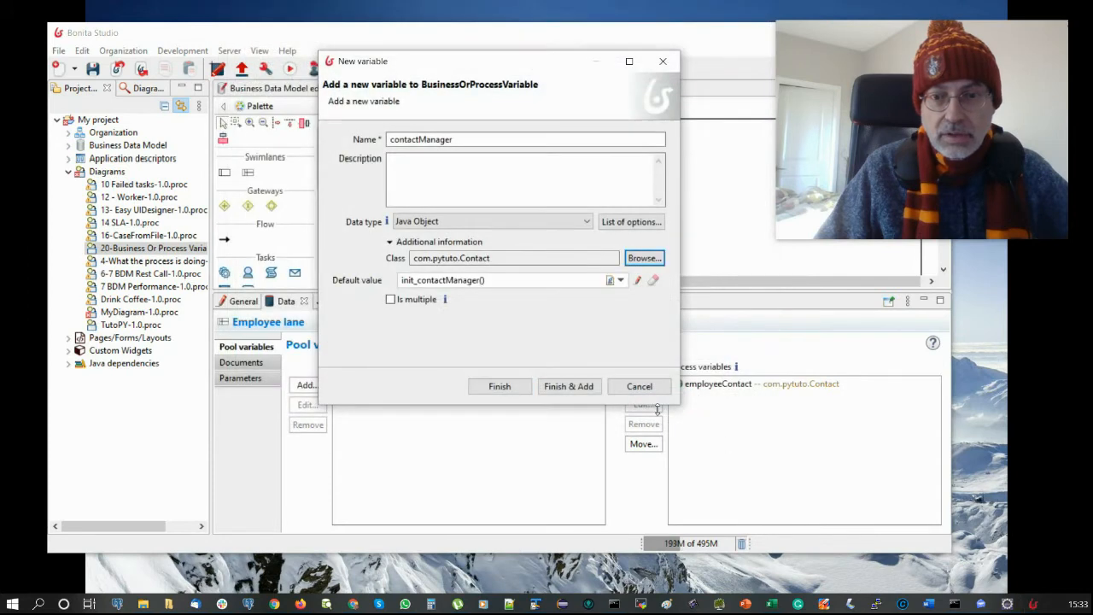
{"action": "left_click", "coordinate": [511, 393]}
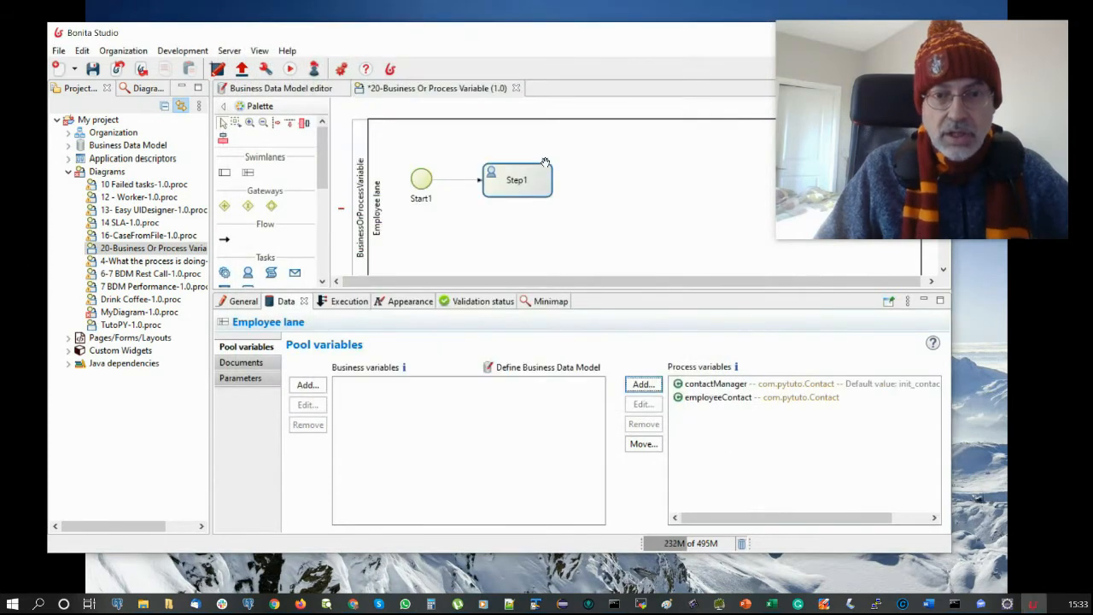
Add an operation to the Step1 task with contactManager as its target
{"action": "left_click", "coordinate": [517, 181]}
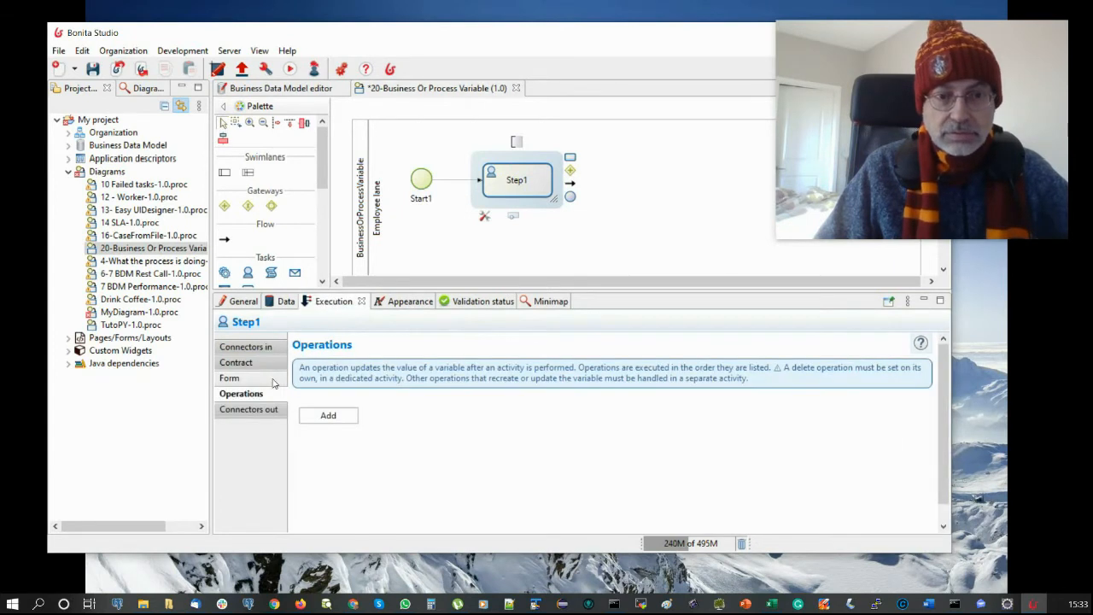
{"action": "left_click", "coordinate": [328, 433]}
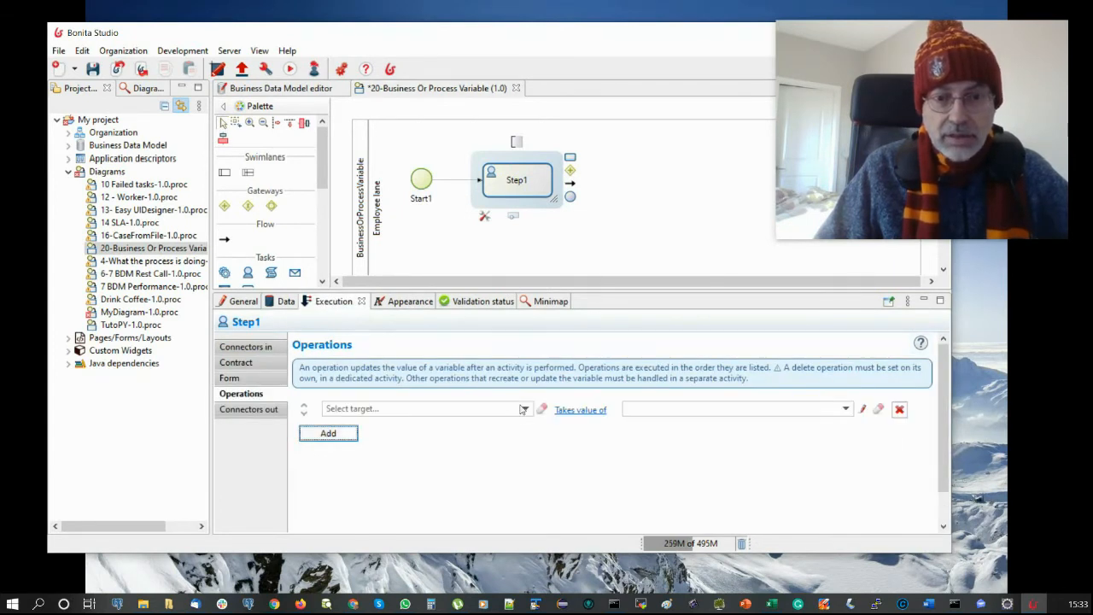
{"action": "left_click", "coordinate": [525, 408]}
{"action": "left_click", "coordinate": [457, 428]}
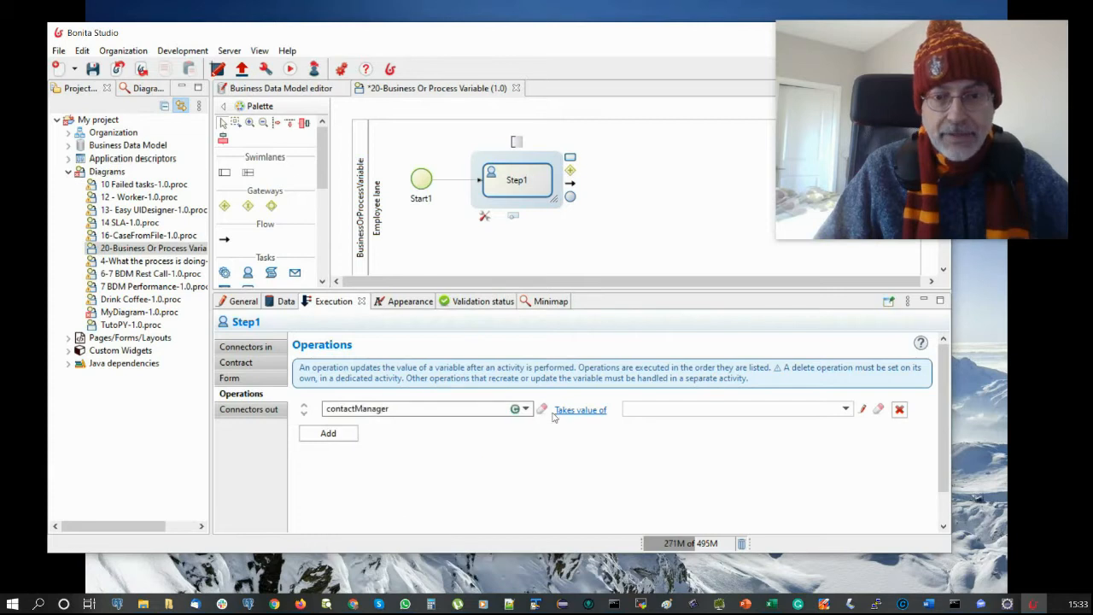
Set the contactManager operation's operator to a Java method, using setFirstName(String) of Contact
{"action": "left_click", "coordinate": [575, 409]}
{"action": "left_click", "coordinate": [516, 263]}
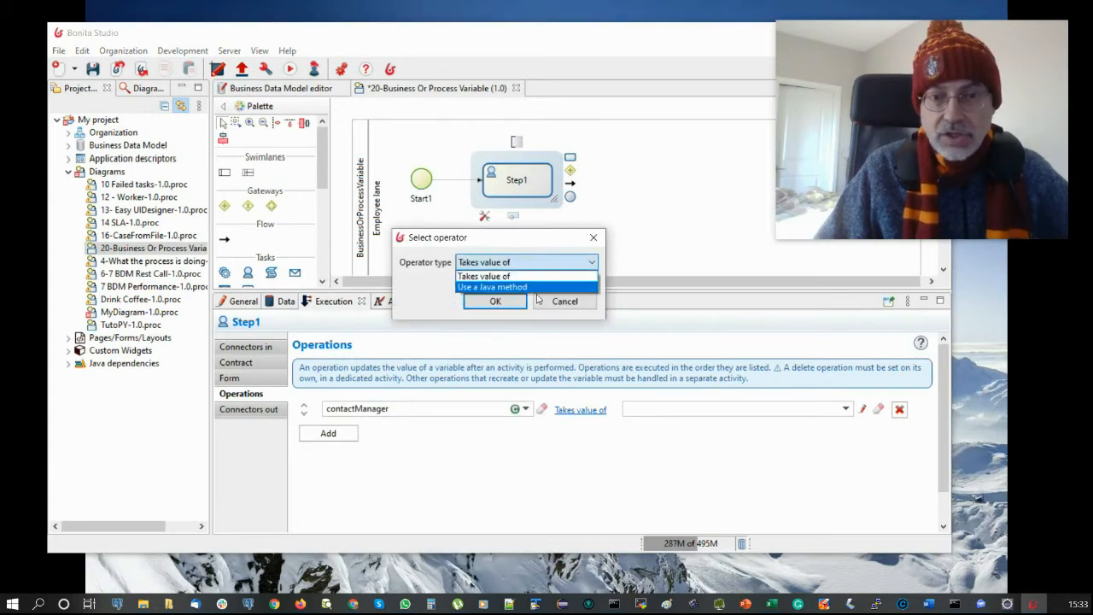
{"action": "left_click", "coordinate": [535, 289]}
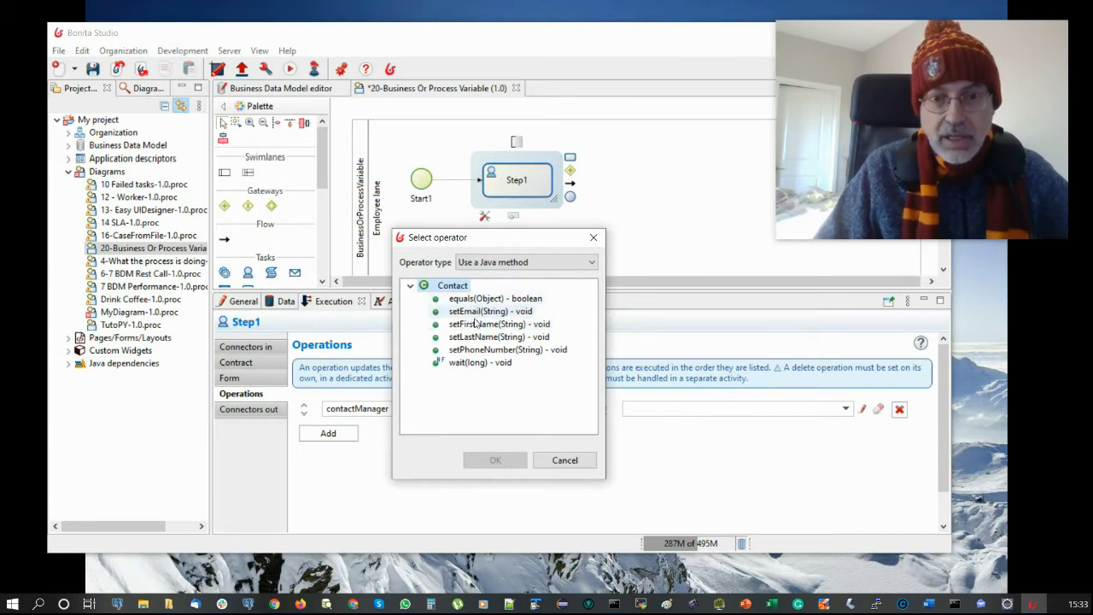
{"action": "left_click", "coordinate": [476, 326]}
{"action": "left_click", "coordinate": [494, 460]}
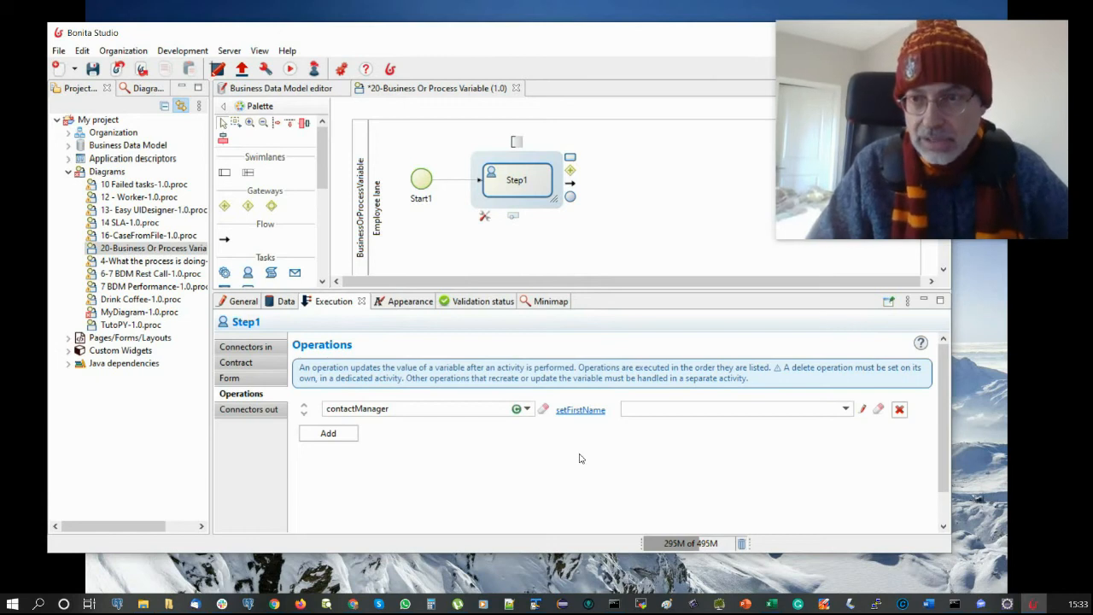
Examine the Java dependencies in the local configuration of the BusinessOrProcessVariable process, then close the configuration
{"action": "left_click", "coordinate": [265, 69]}
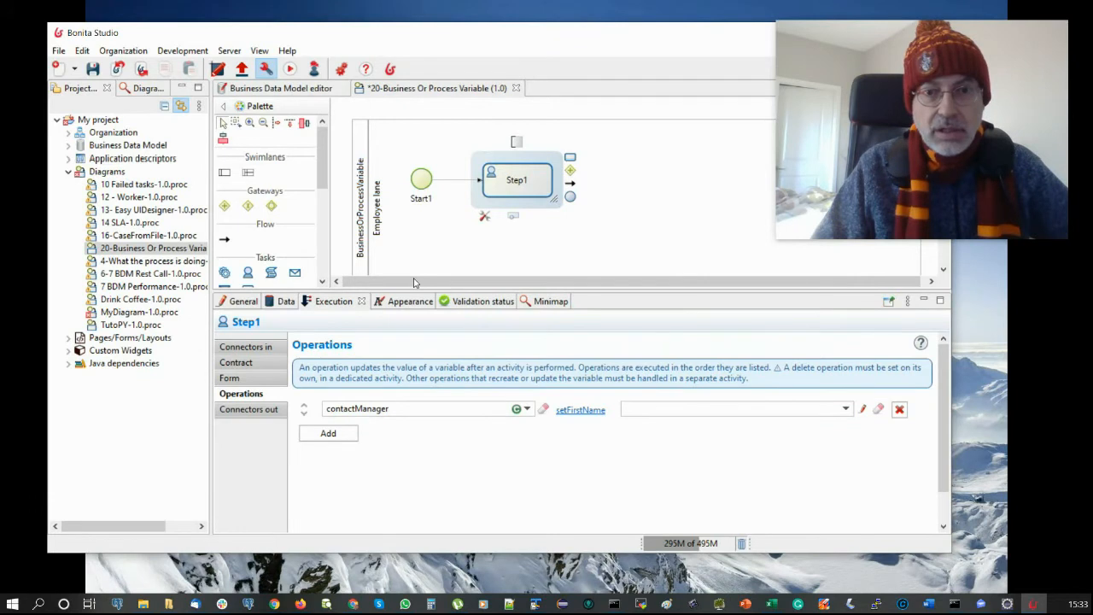
{"action": "left_click", "coordinate": [250, 143]}
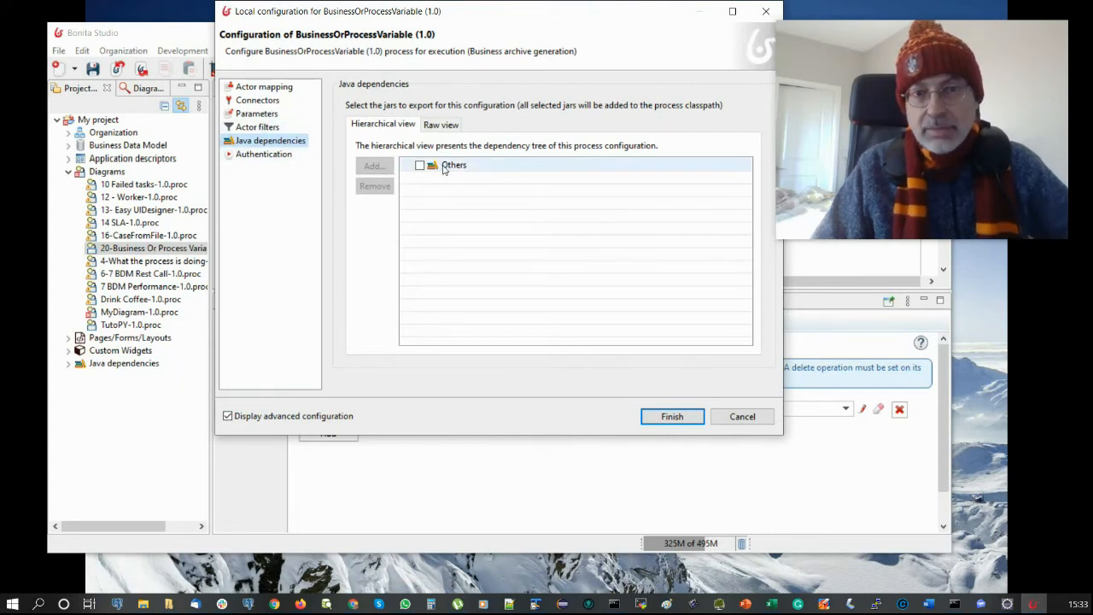
{"action": "left_click", "coordinate": [671, 417]}
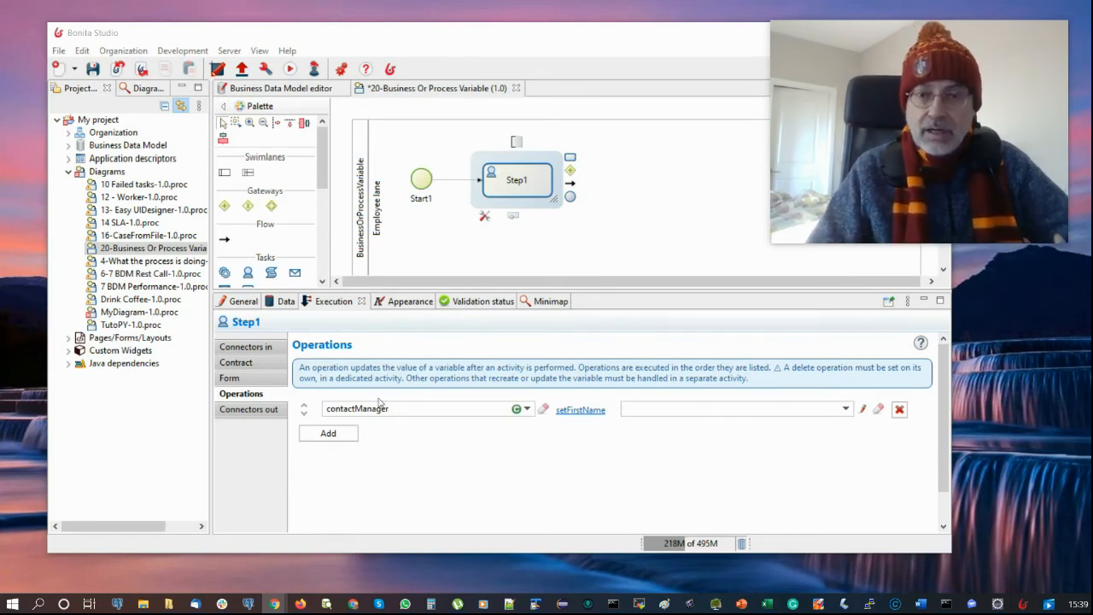
View the local variables of Step1 and the documents of the Employee lane
{"action": "left_click", "coordinate": [289, 304]}
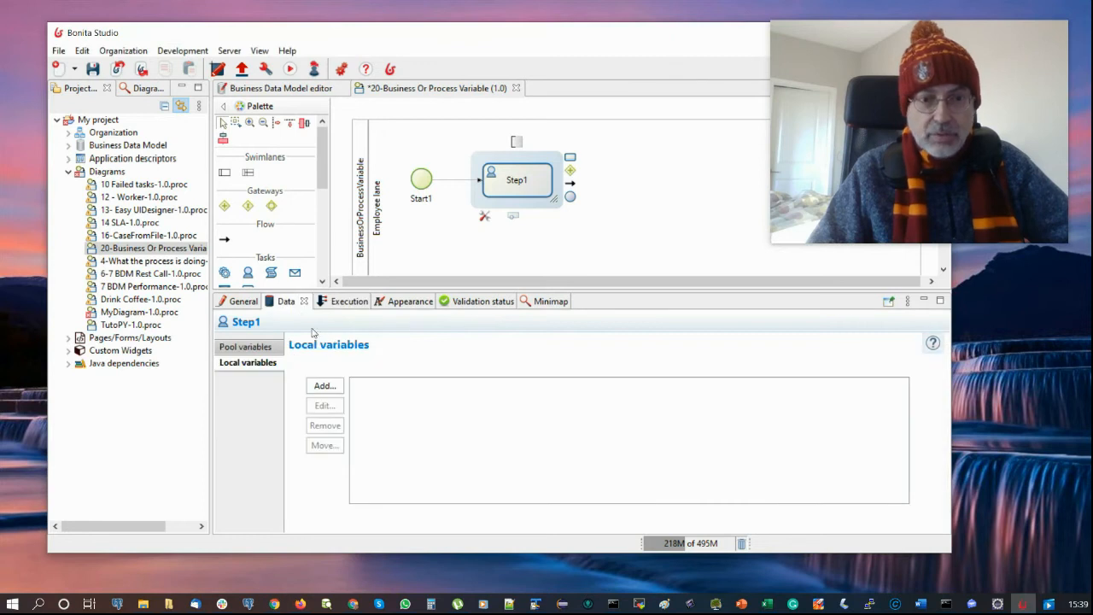
{"action": "left_click", "coordinate": [661, 156]}
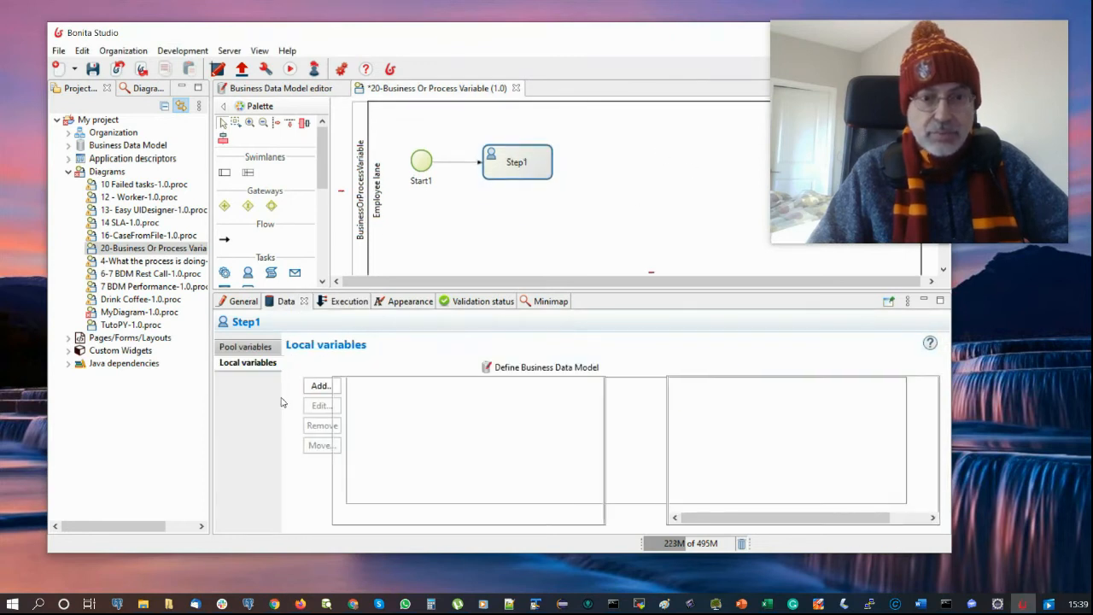
{"action": "left_click", "coordinate": [242, 362]}
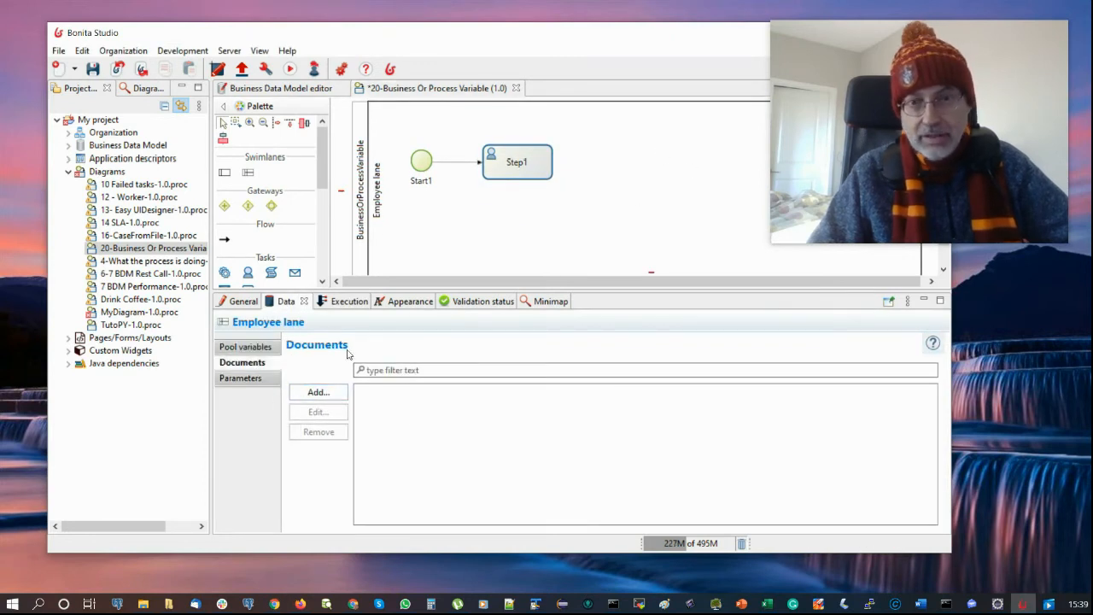
Open the business data model for editing, expand the com.tutopy package and select the Accessory object
{"action": "left_click", "coordinate": [182, 51]}
{"action": "mouse_move", "coordinate": [229, 50]}
{"action": "left_click", "coordinate": [371, 39]}
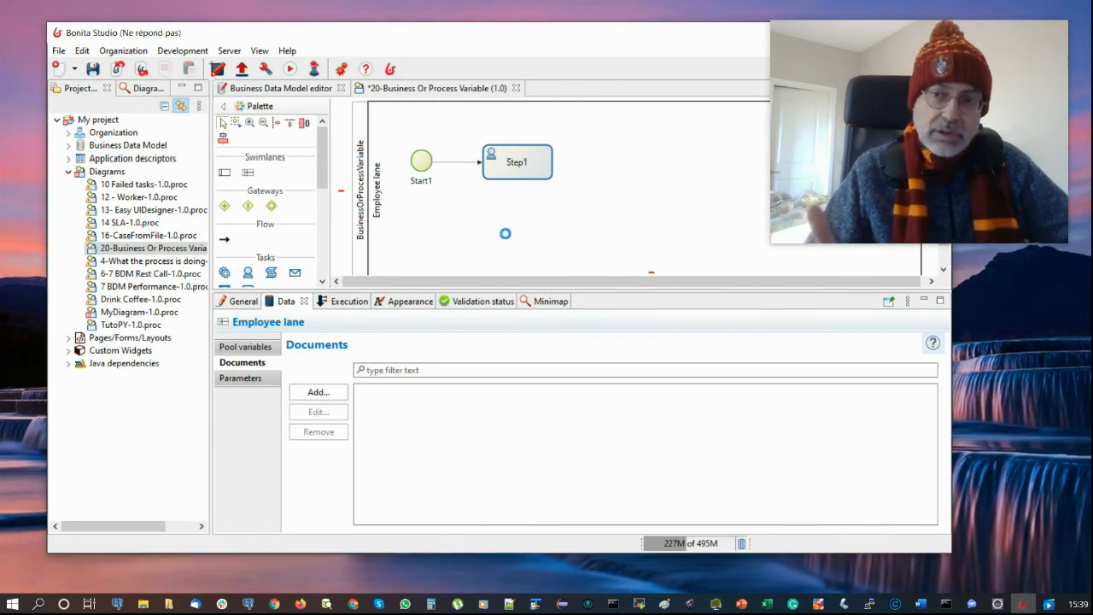
{"action": "left_click", "coordinate": [270, 189]}
{"action": "left_click", "coordinate": [249, 188]}
{"action": "left_click", "coordinate": [310, 201]}
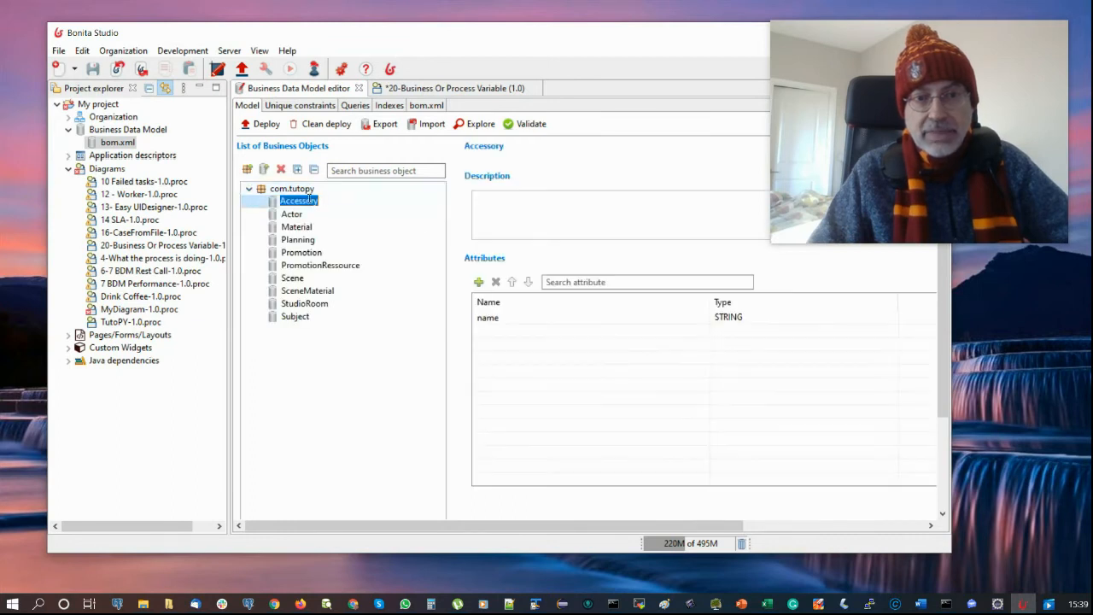
Add a new attribute to the Accessory object, set the name attribute's type to TEXT and view its details
{"action": "left_click", "coordinate": [479, 281]}
{"action": "left_click", "coordinate": [749, 319]}
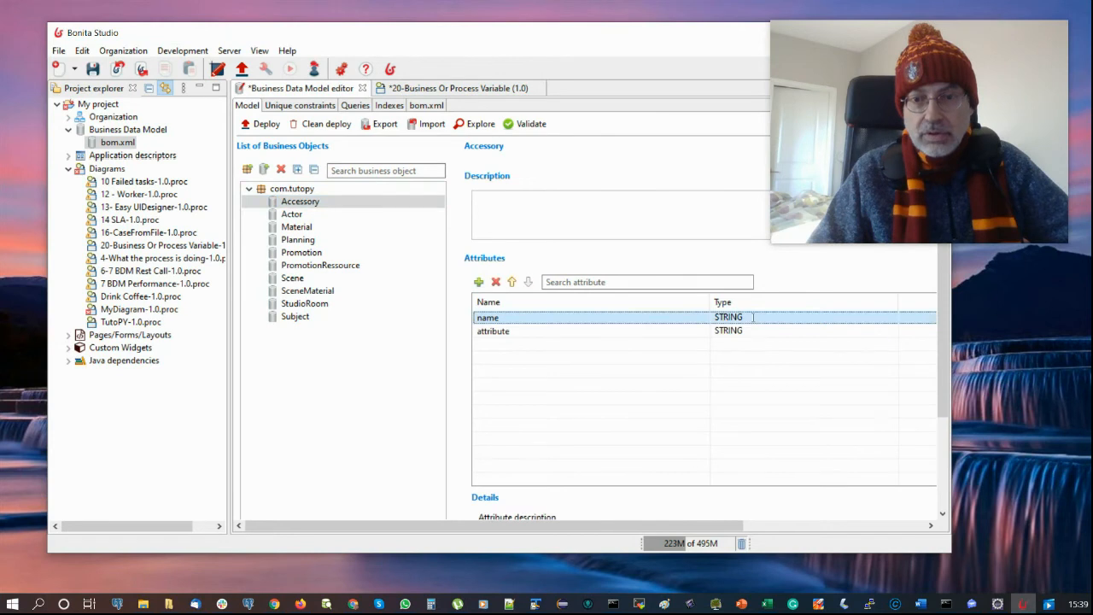
{"action": "left_click", "coordinate": [749, 318]}
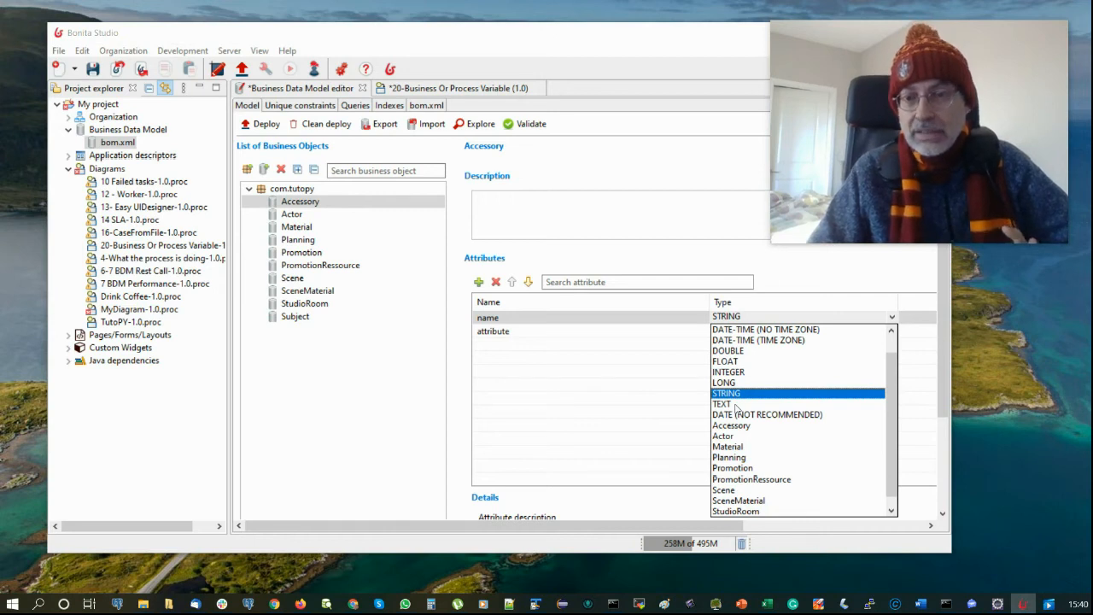
{"action": "left_click", "coordinate": [732, 403]}
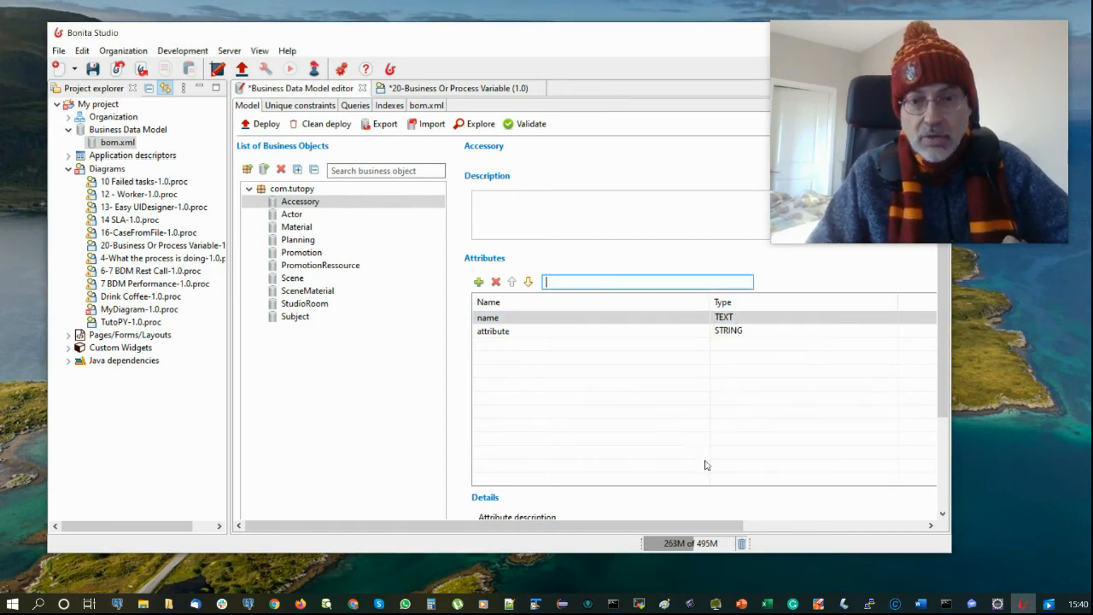
{"action": "left_click_drag", "start_coordinate": [945, 388], "coordinate": [938, 466]}
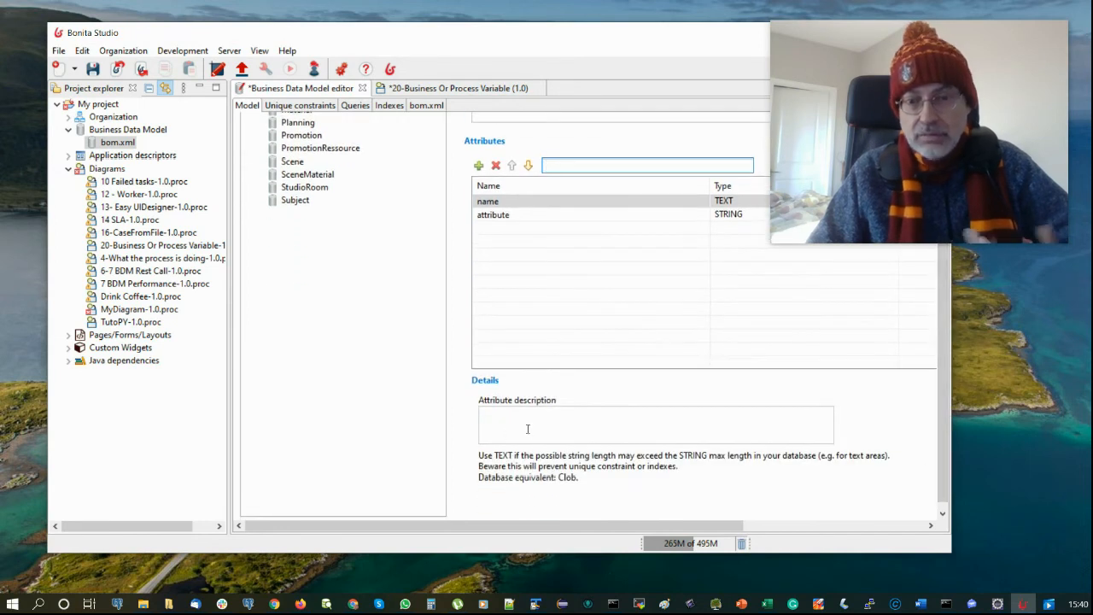